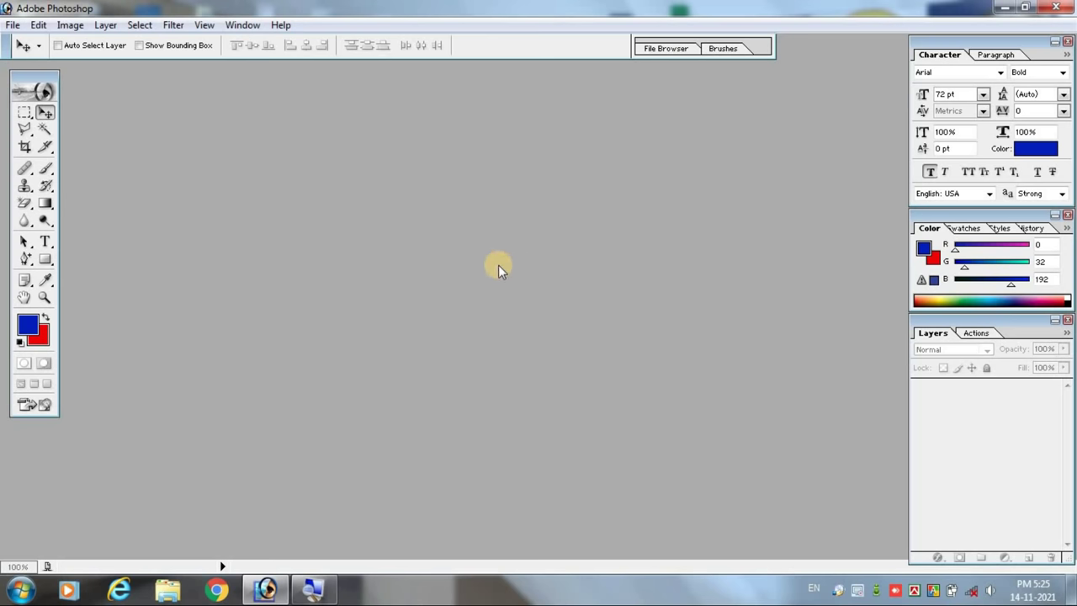
# Step: Open IMG_20211109_143504_578 copy.jpg from the Desktop and move its window right
pyautogui.doubleClick(481, 284)
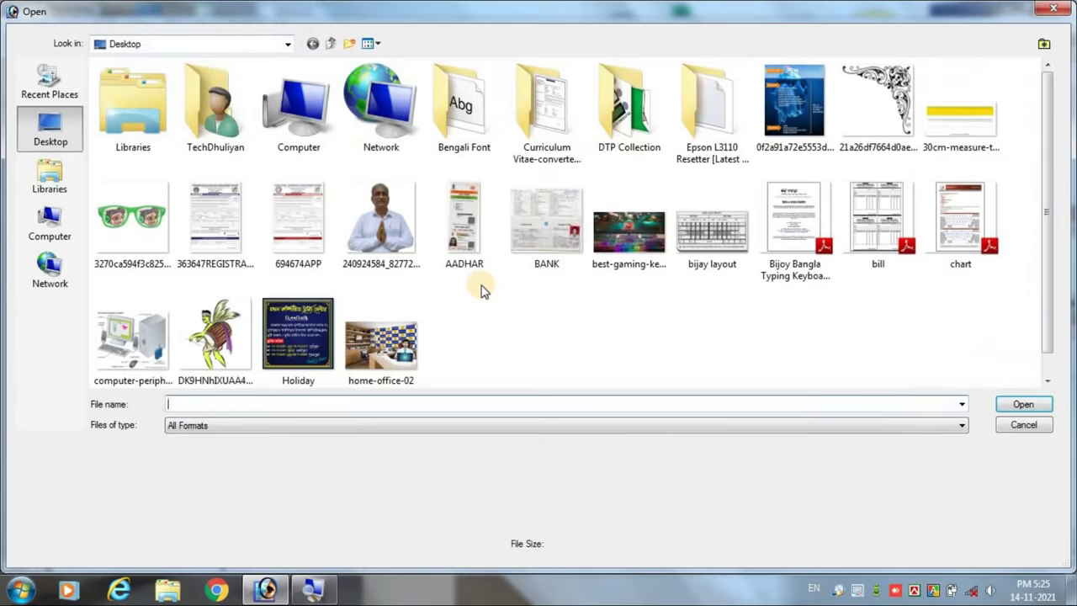
pyautogui.moveTo(1045, 135); pyautogui.dragTo(1041, 261)
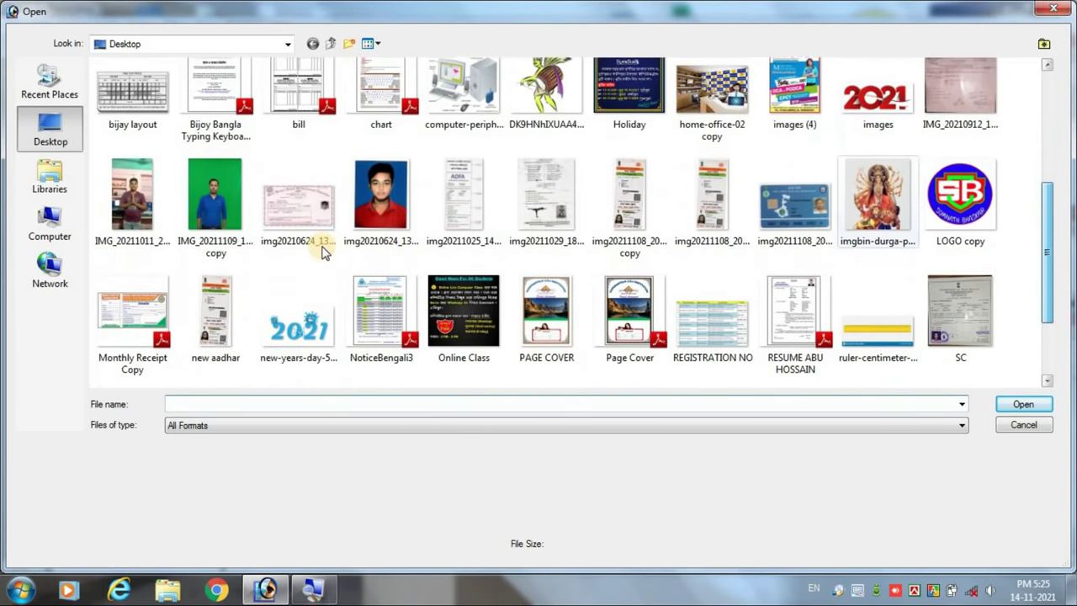
pyautogui.click(216, 202)
pyautogui.click(1034, 407)
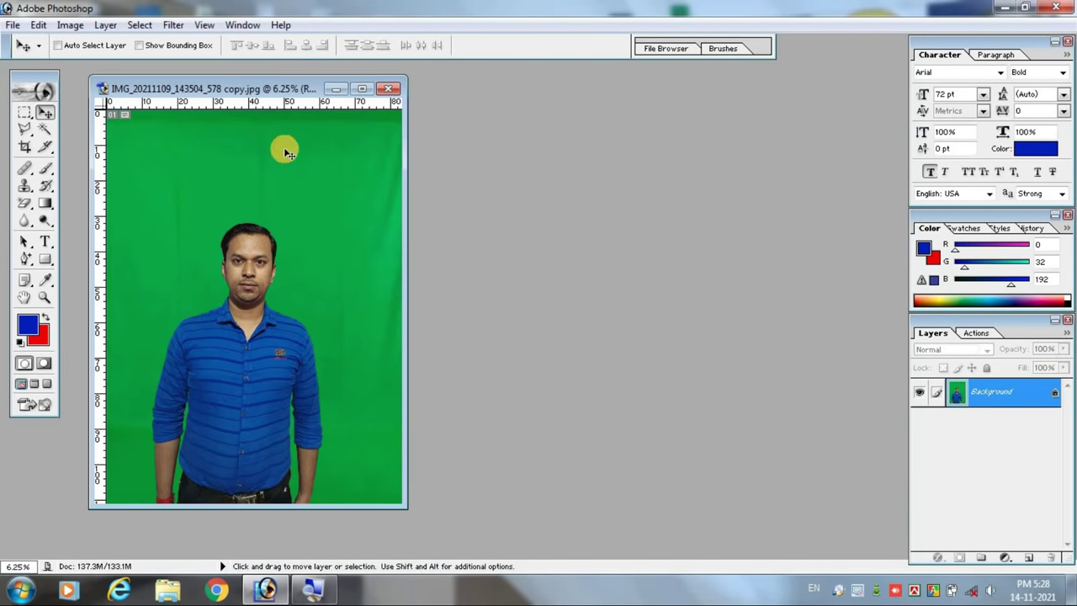
pyautogui.moveTo(200, 90); pyautogui.dragTo(447, 98)
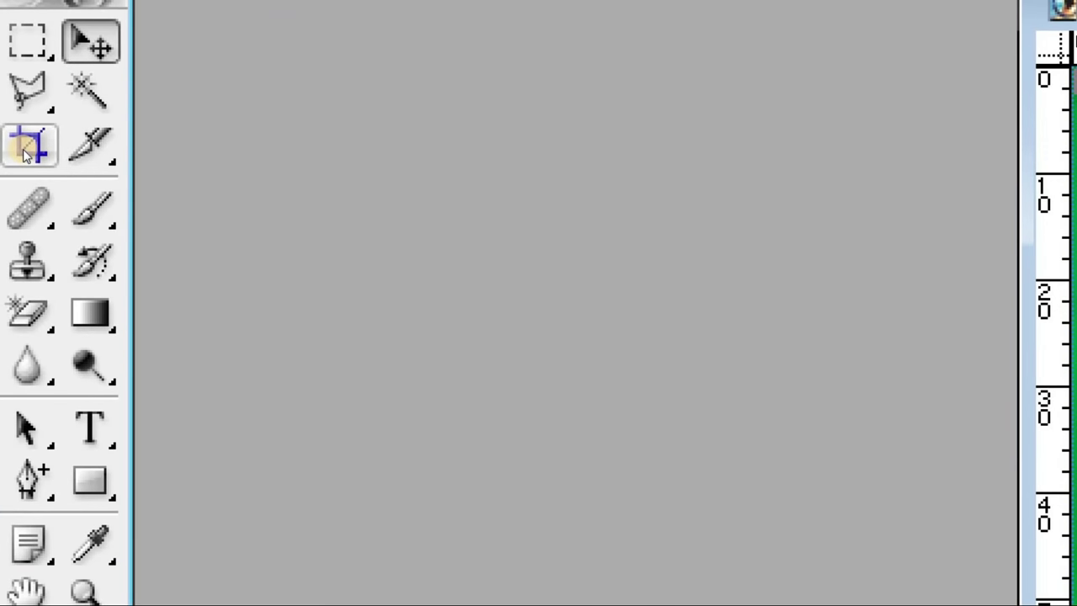
# Step: Set the Crop tool to width 3.5 cm, height 4.5 cm and 300 pixels/inch
pyautogui.click(25, 151)
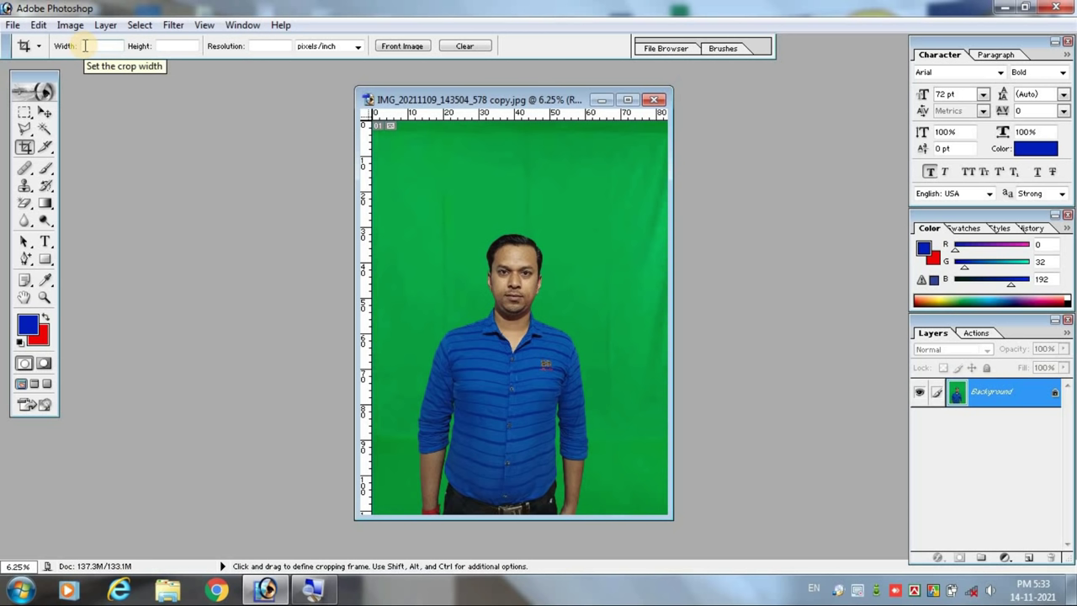
pyautogui.click(84, 45)
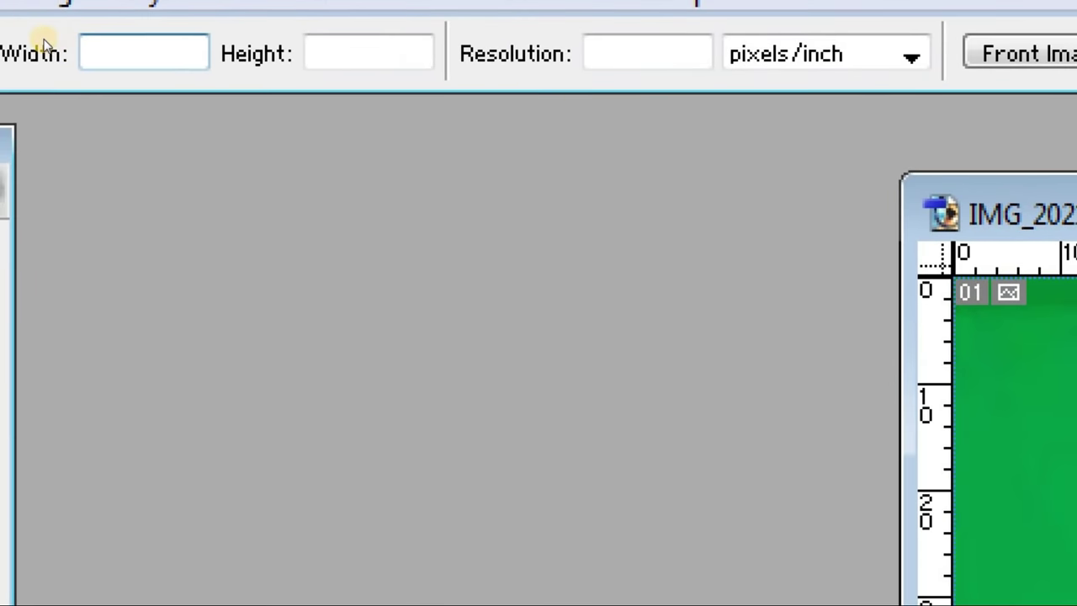
pyautogui.write('3.5 cm')
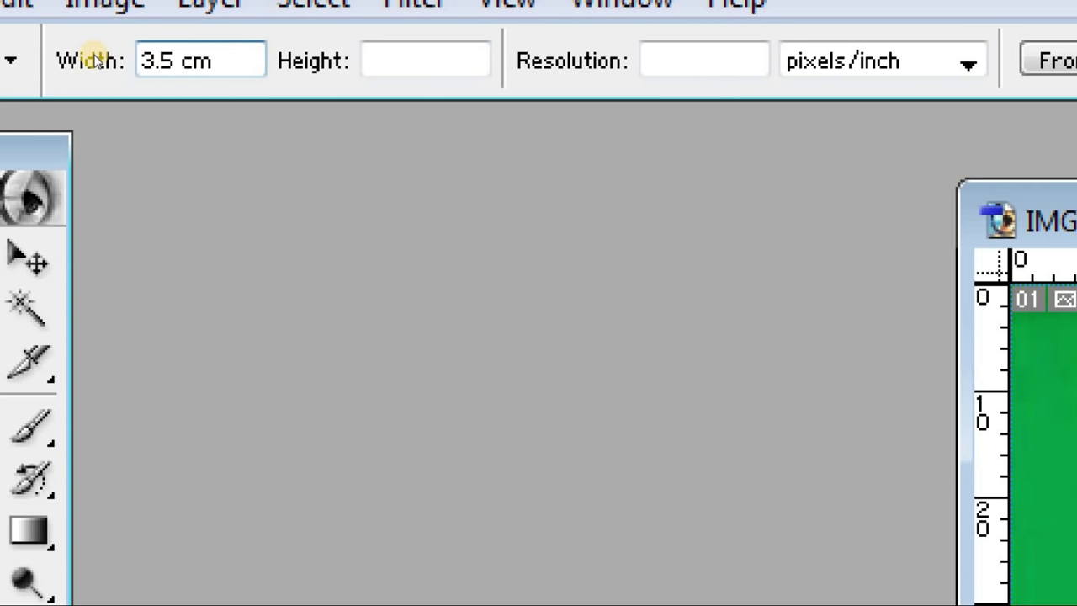
pyautogui.press('Tab')
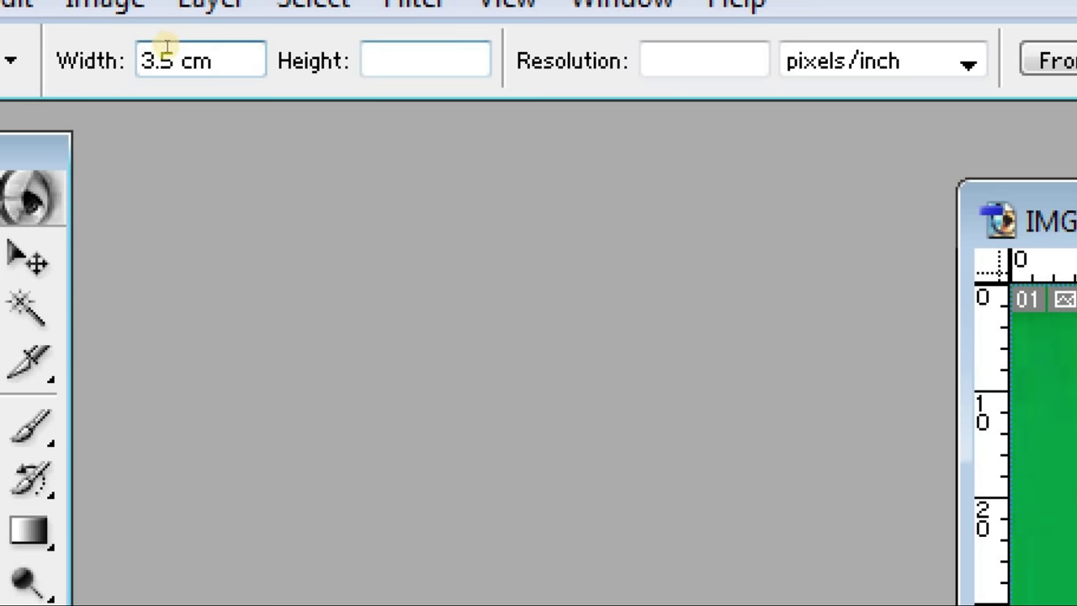
pyautogui.write('4.5 cm')
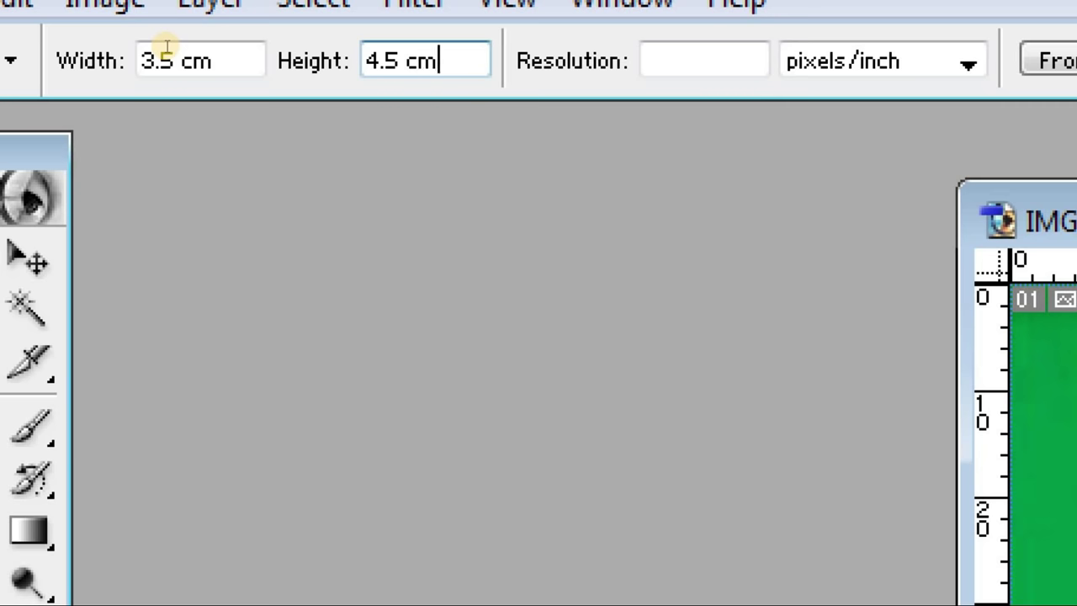
pyautogui.press('Tab')
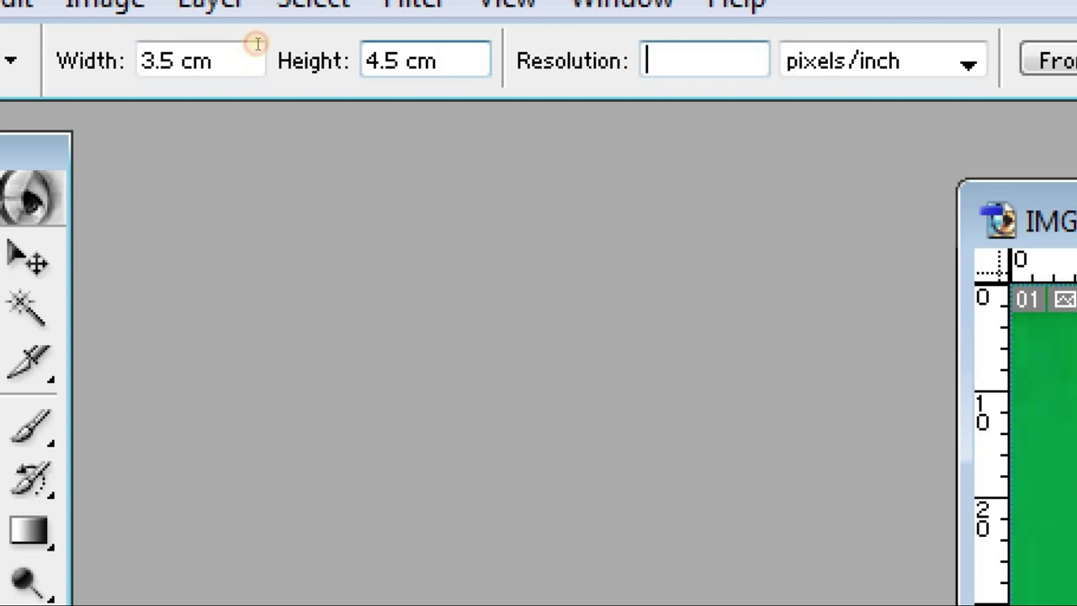
pyautogui.write('300')
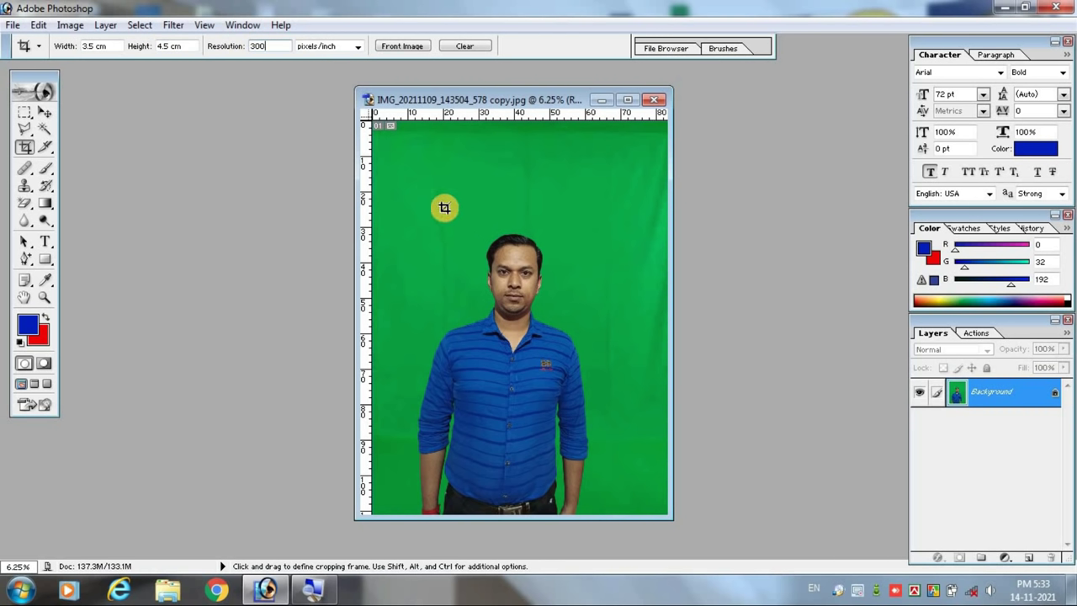
# Step: Frame the head and shoulders in the crop box, nudge it into place and commit
pyautogui.moveTo(445, 208); pyautogui.dragTo(599, 378)
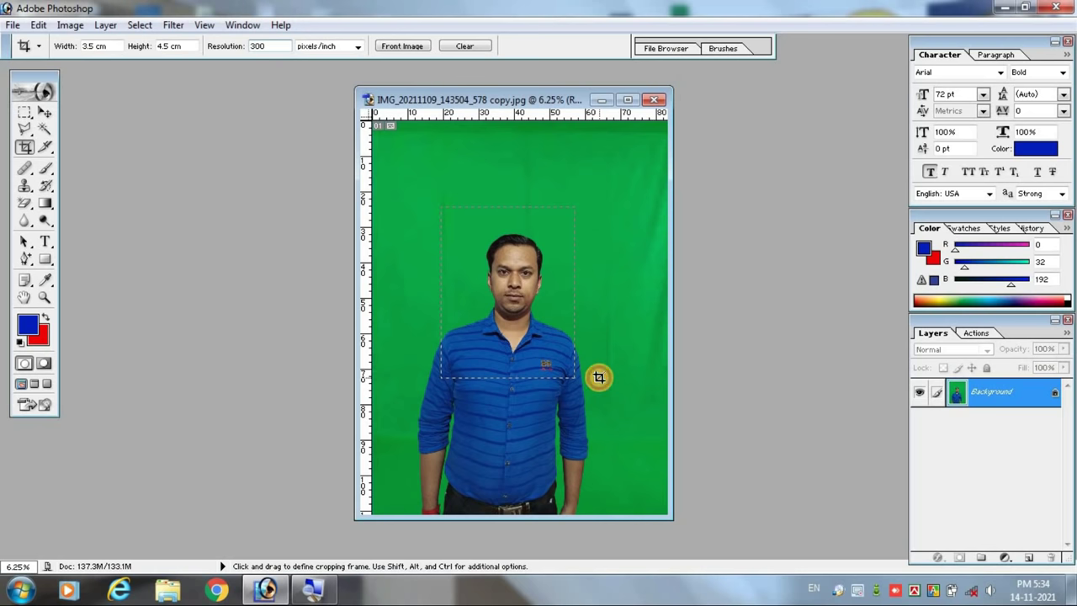
pyautogui.moveTo(598, 376); pyautogui.dragTo(594, 375)
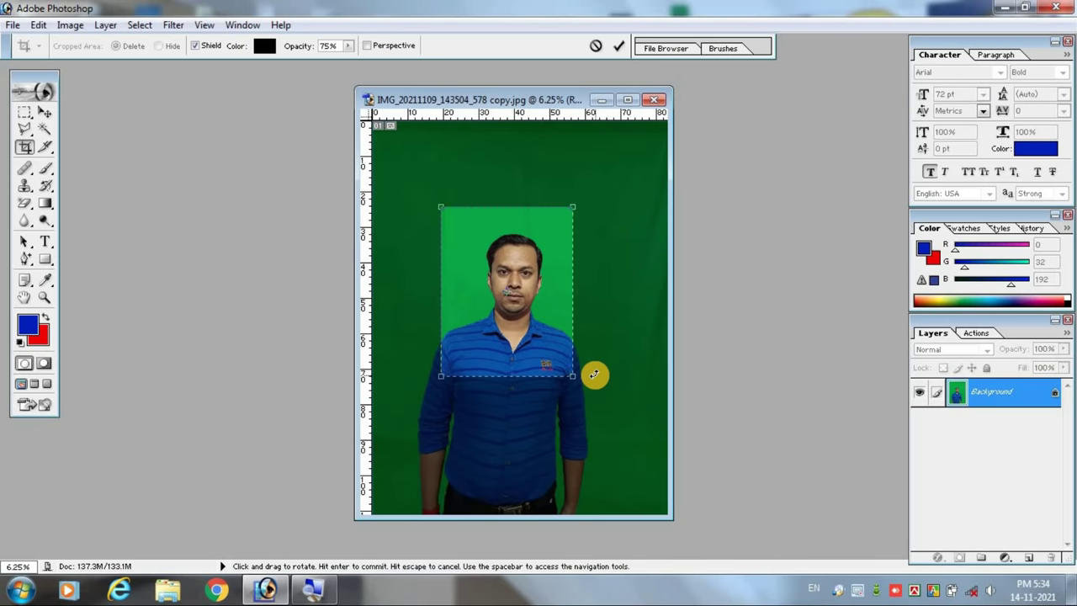
pyautogui.press('Right')
pyautogui.press('Right')
pyautogui.press('Right')
pyautogui.press('Right')
pyautogui.press('Left')
pyautogui.press('Left')
pyautogui.press('Right')
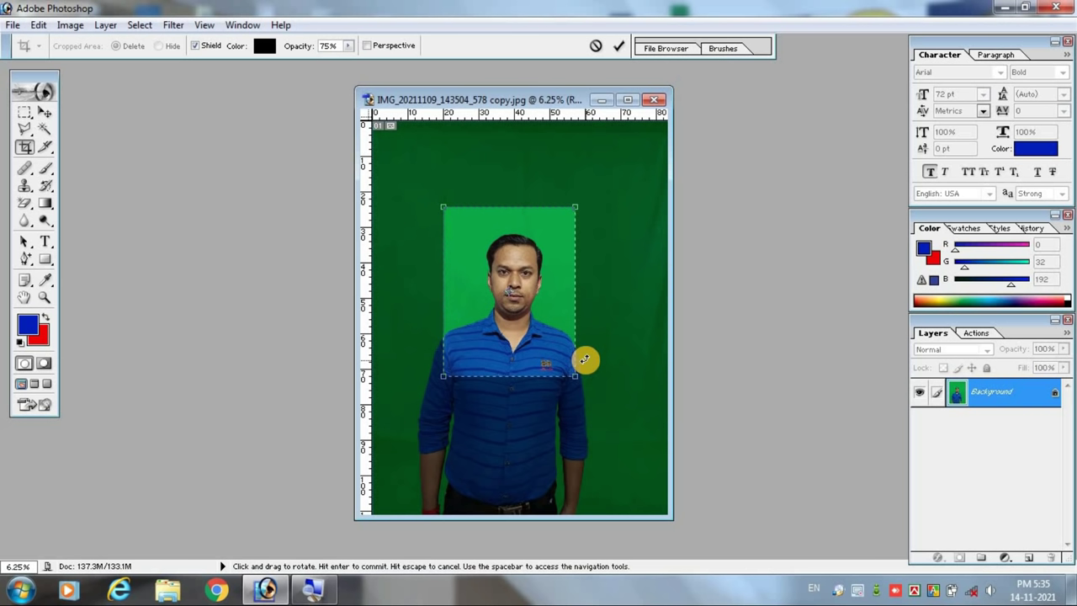
pyautogui.press('Return')
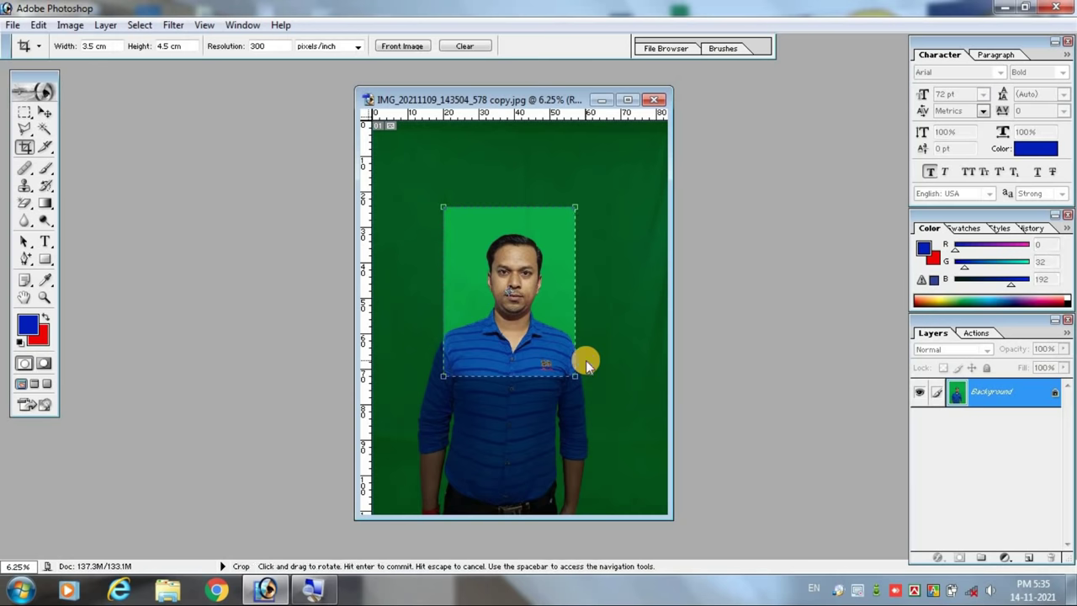
pyautogui.hotkey('ctrl', '+')
pyautogui.hotkey('ctrl', '+')
pyautogui.hotkey('ctrl', '+')
pyautogui.hotkey('ctrl', '+')
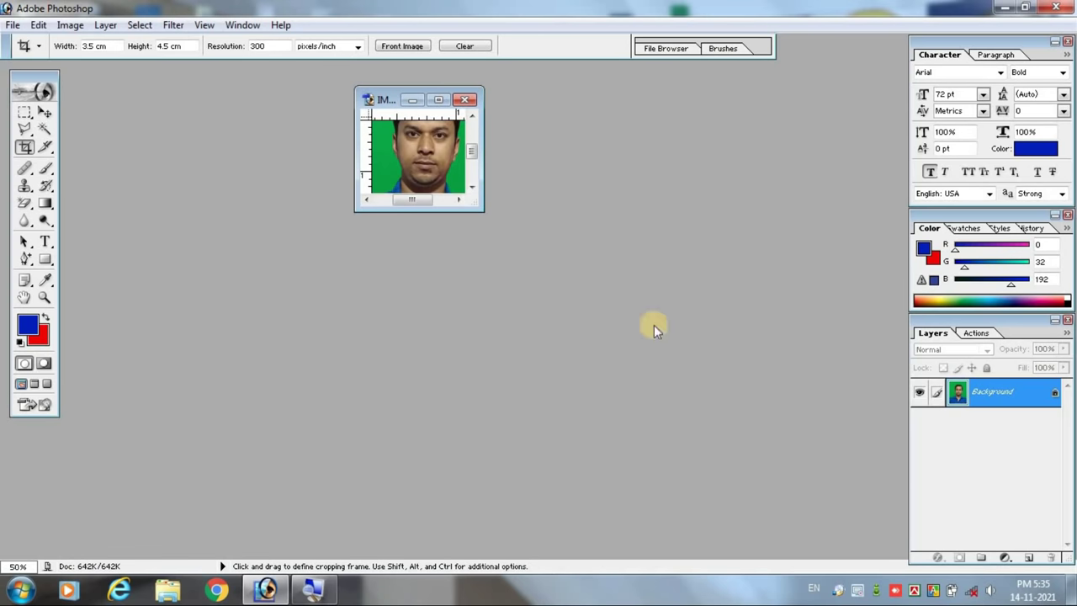
# Step: Enlarge and reposition the document window, viewing the cropped photo at 100%
pyautogui.moveTo(479, 207); pyautogui.dragTo(733, 475)
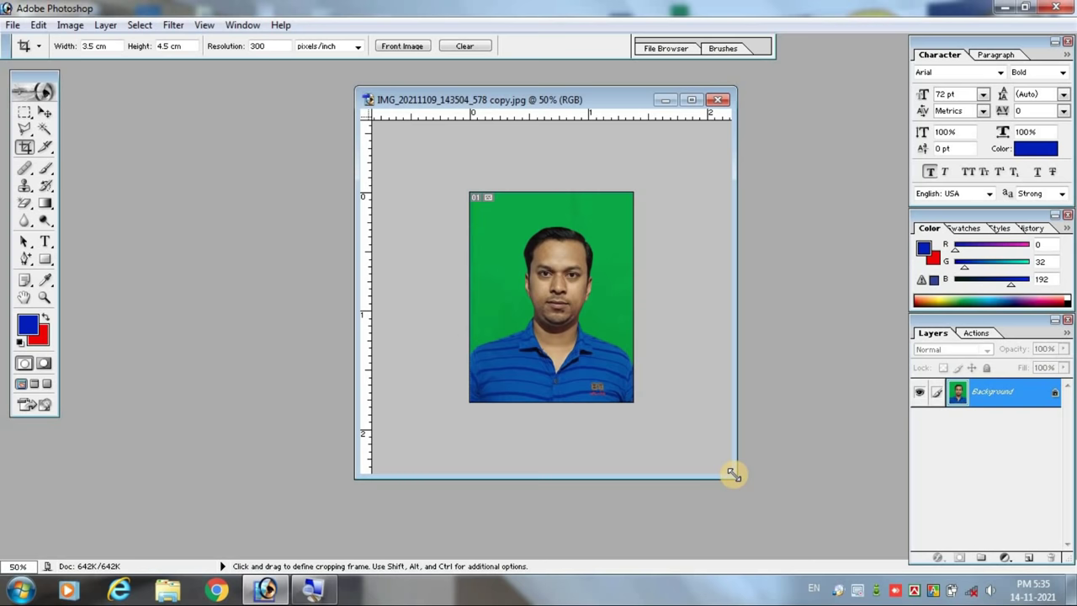
pyautogui.hotkey('ctrl', '+')
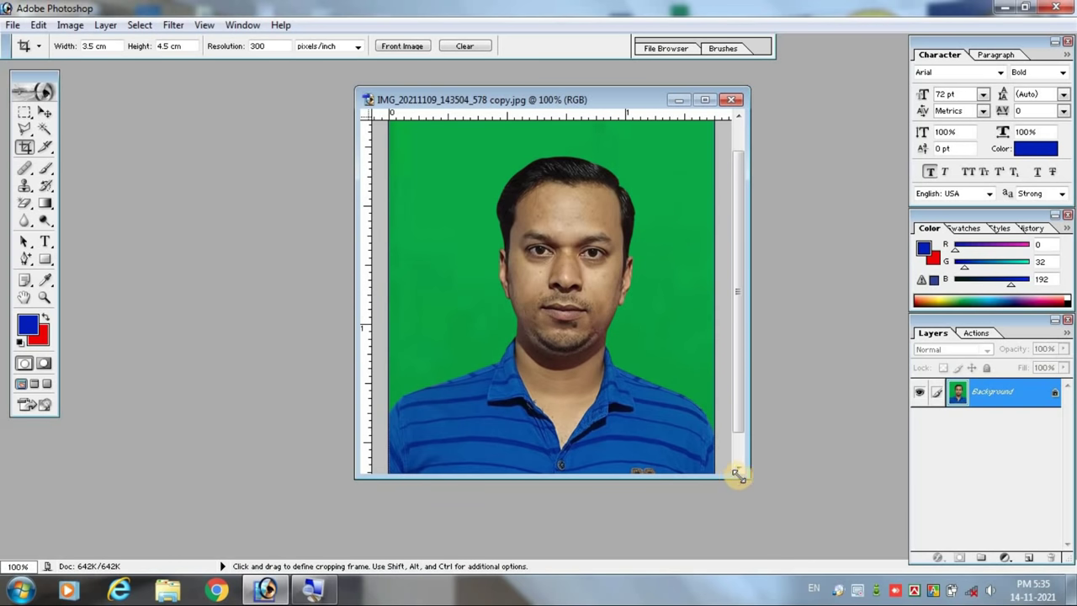
pyautogui.moveTo(749, 480); pyautogui.dragTo(782, 551)
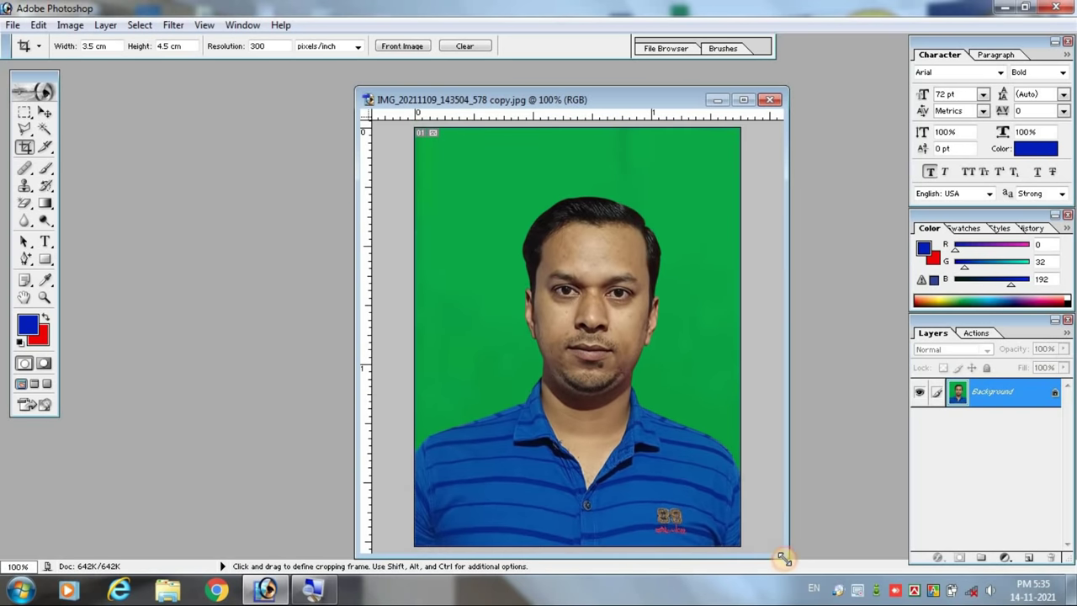
pyautogui.moveTo(581, 101); pyautogui.dragTo(539, 79)
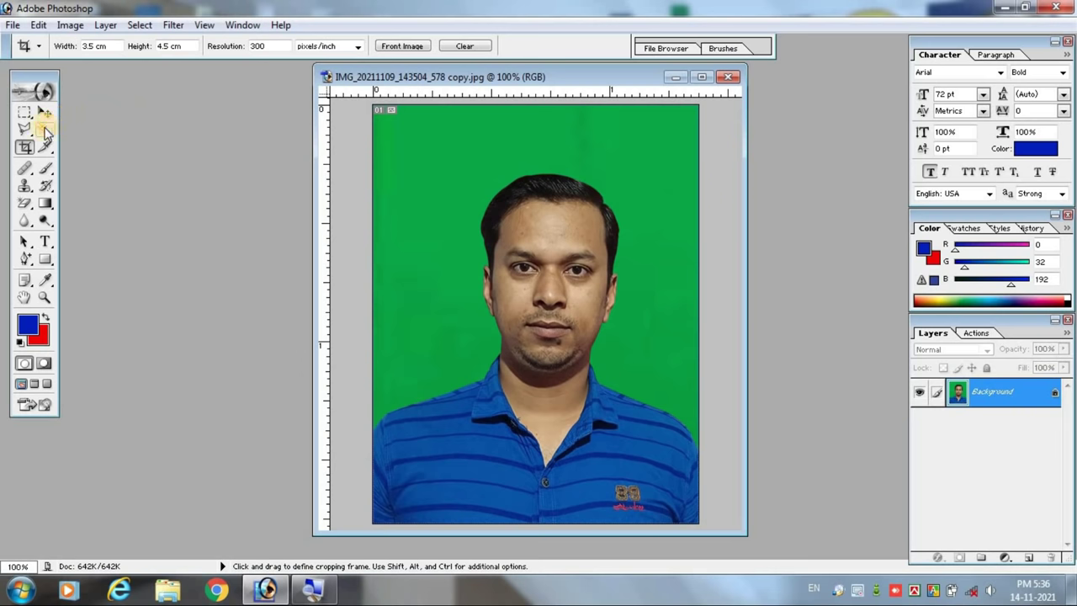
# Step: Select the green backdrop with the Magic Wand (Tolerance 80, Contiguous)
pyautogui.click(46, 132)
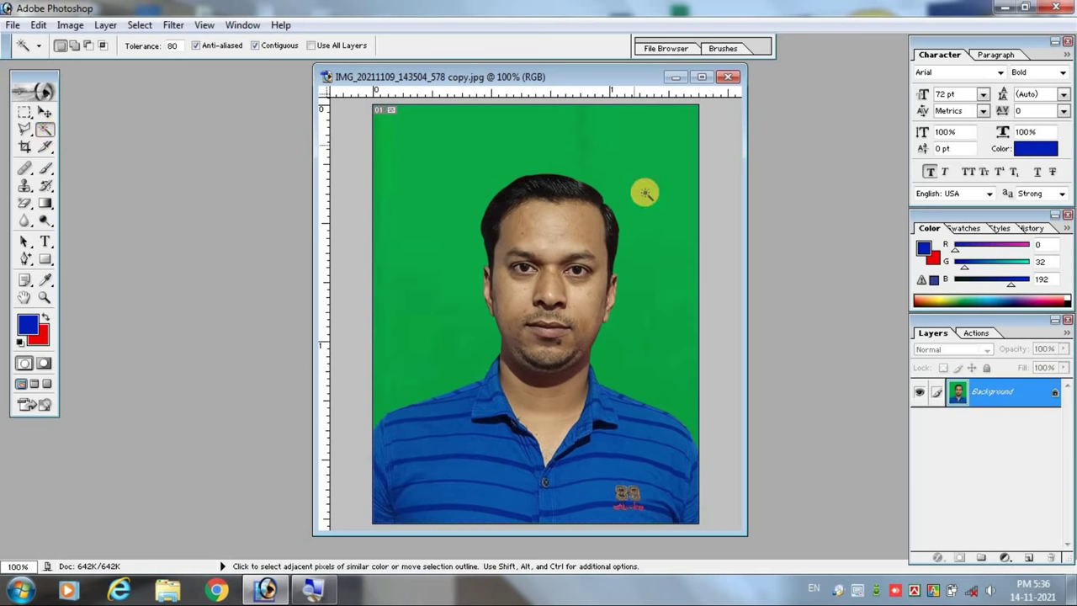
pyautogui.click(432, 145)
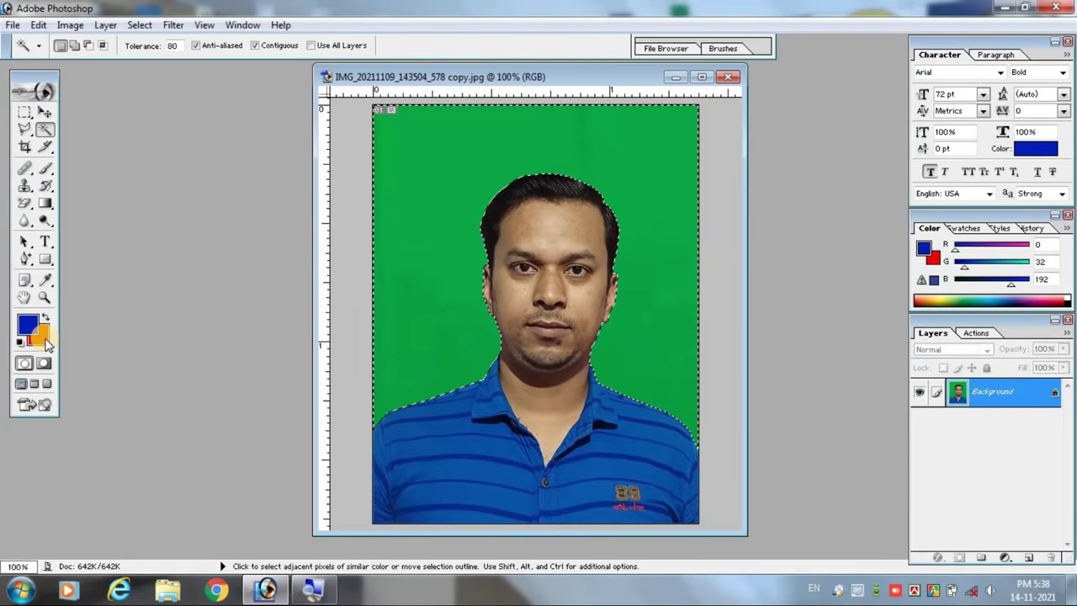
pyautogui.click(42, 340)
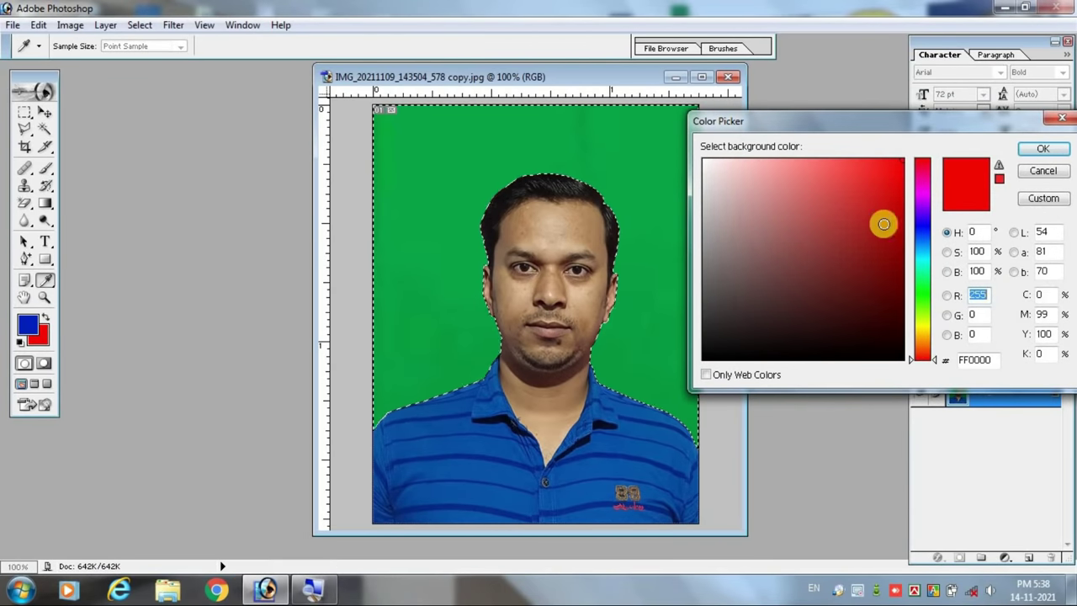
# Step: Set the background colour to a light blue
pyautogui.click(921, 220)
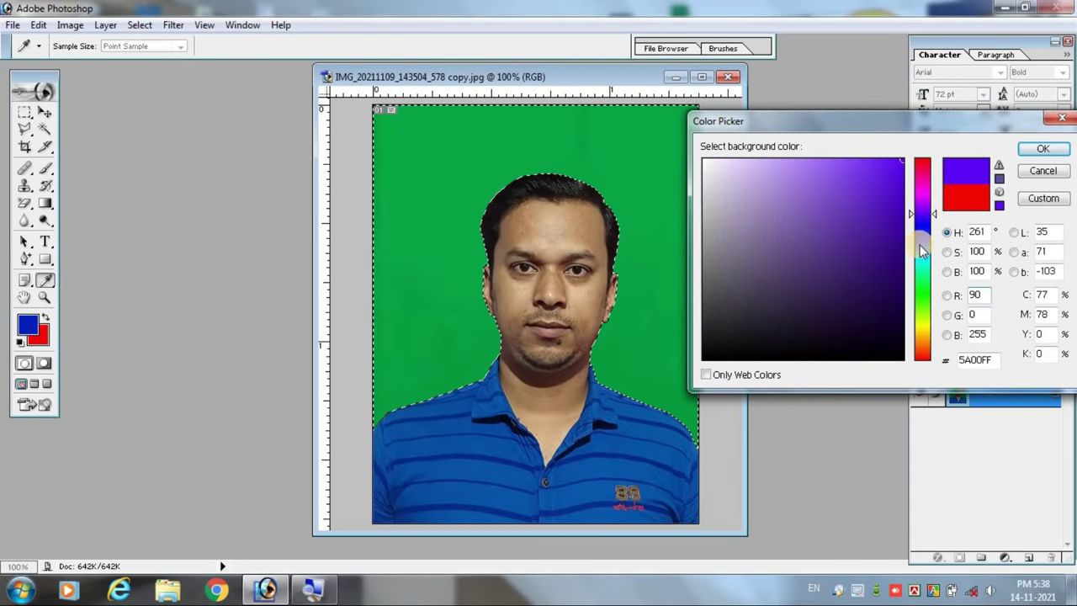
pyautogui.click(926, 246)
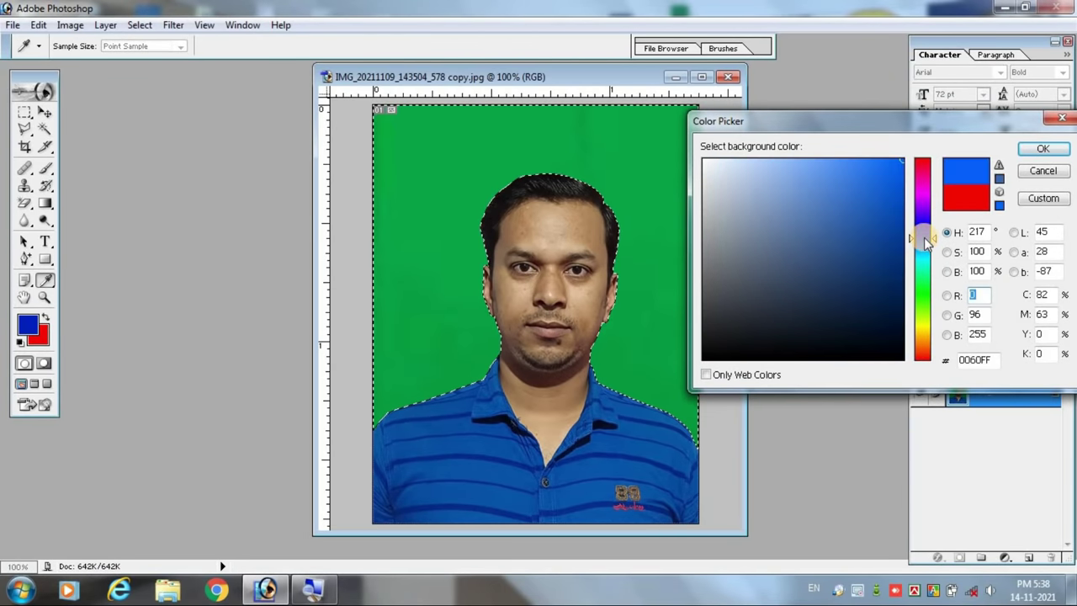
pyautogui.moveTo(923, 241); pyautogui.dragTo(923, 247)
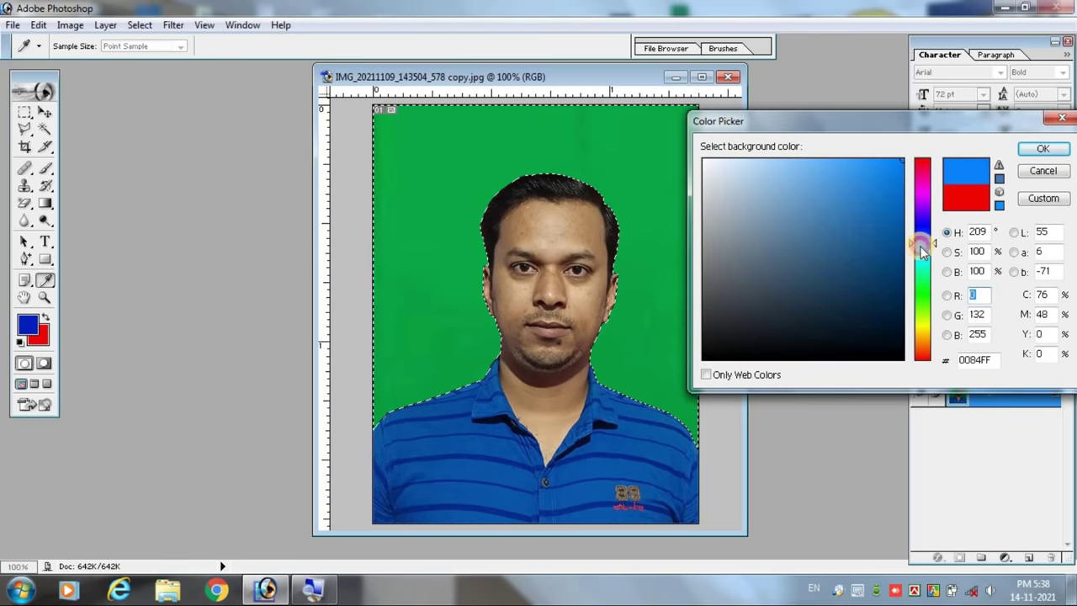
pyautogui.click(1043, 148)
# Step: Fill the selected green backdrop with the light blue and deselect
pyautogui.press('w')
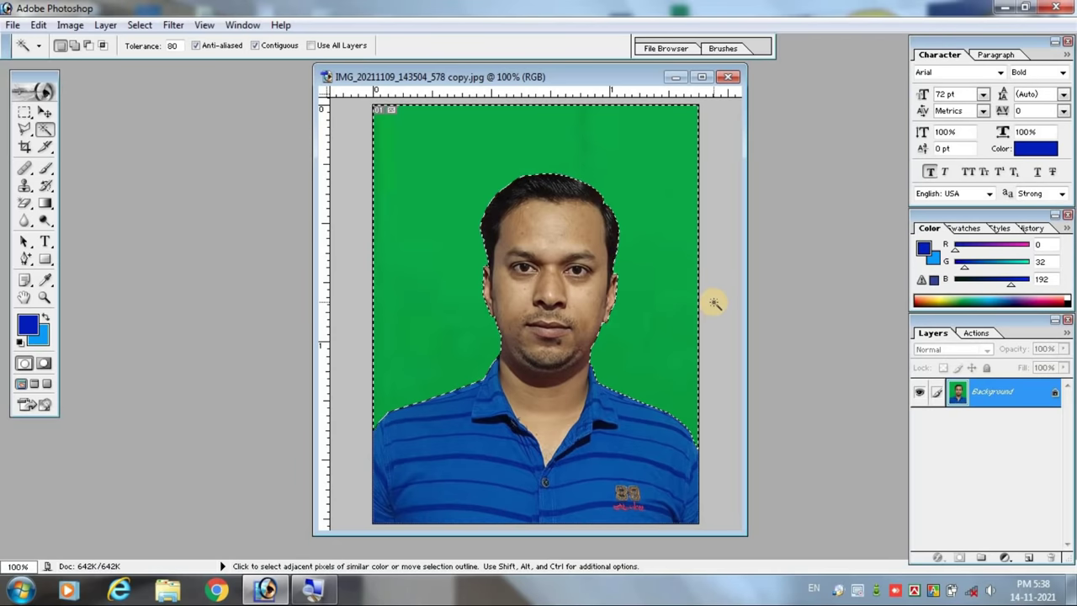
pyautogui.hotkey('ctrl', 'BackSpace')
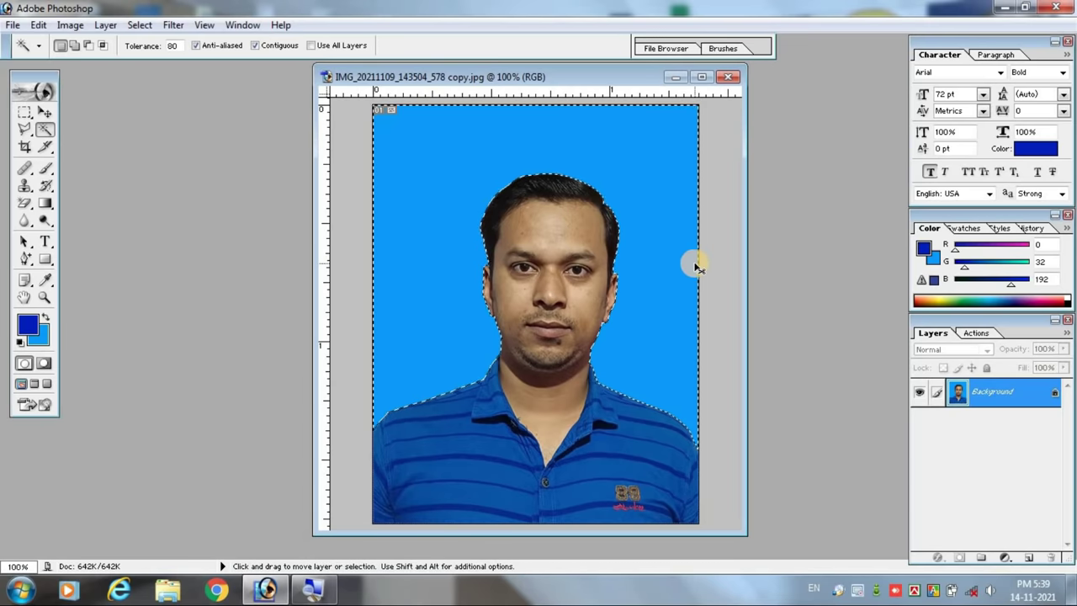
pyautogui.hotkey('ctrl', 'd')
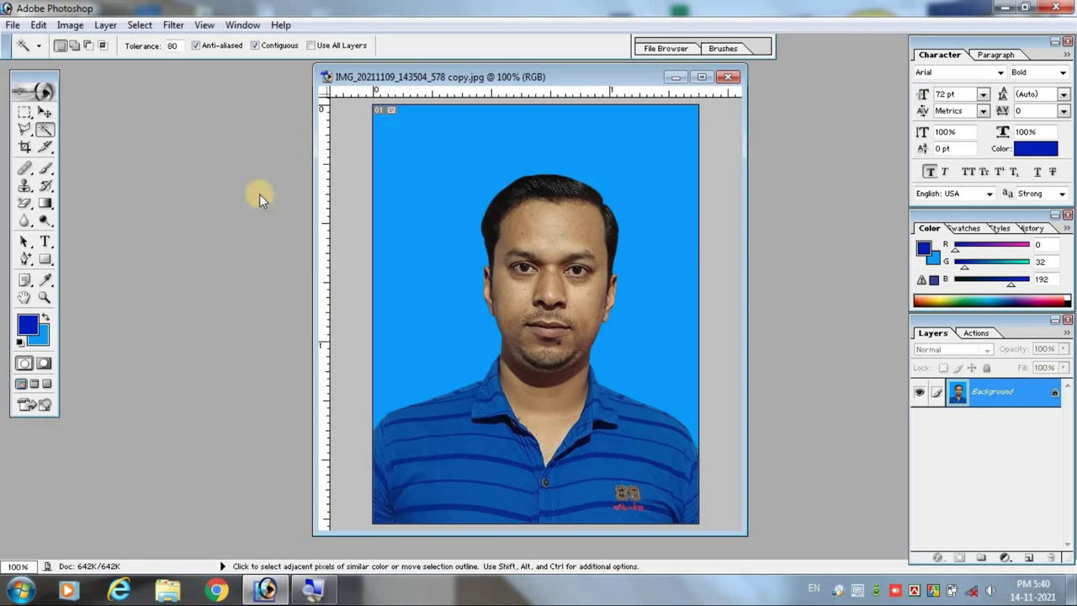
pyautogui.click(70, 25)
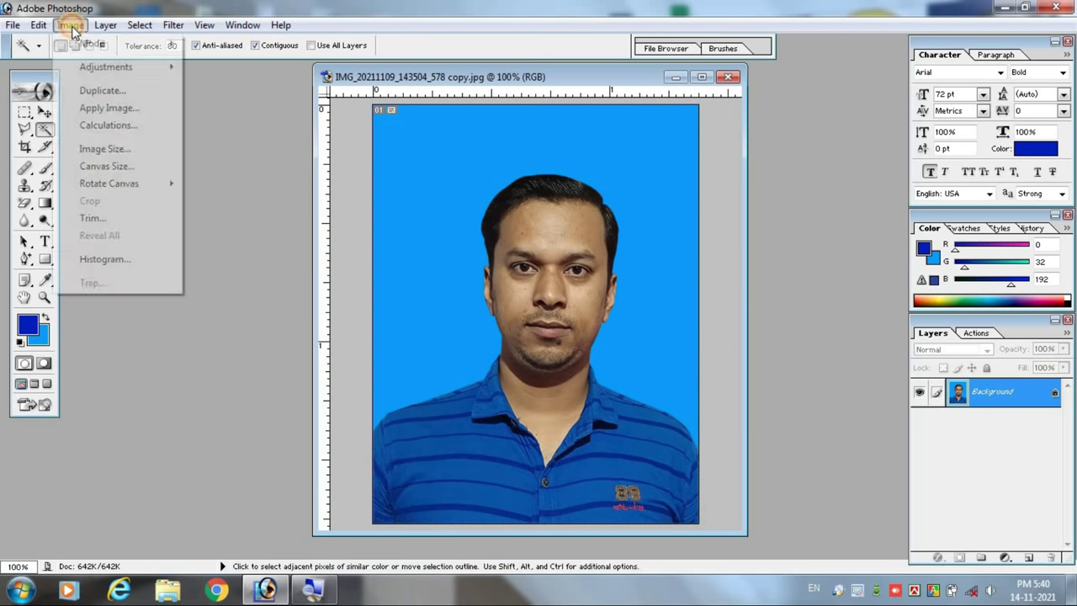
pyautogui.moveTo(106, 67)
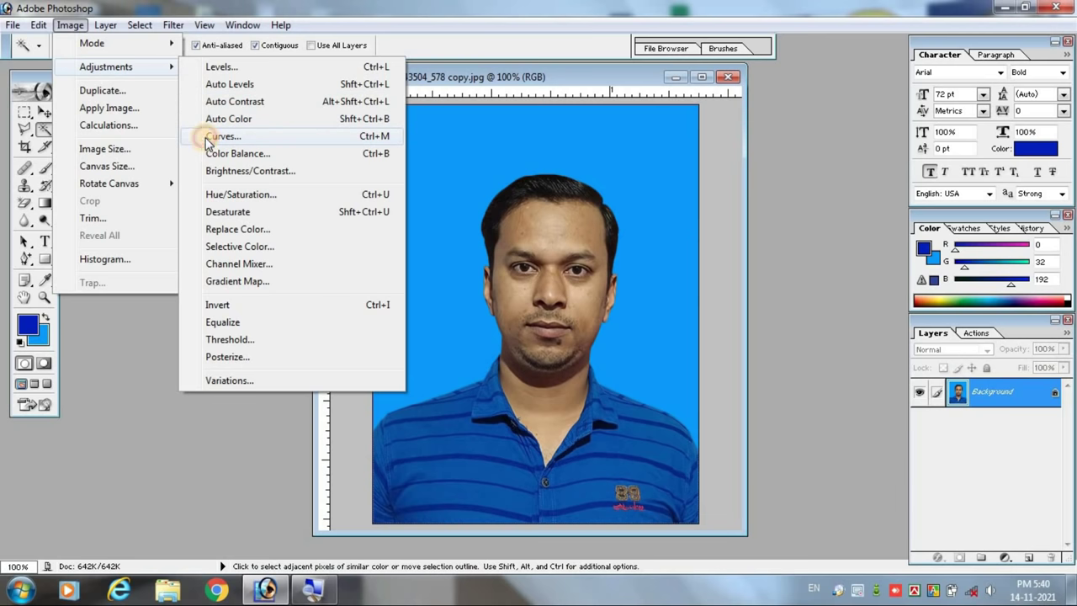
# Step: Apply a Curves adjustment lifting the midpoint to Input 107, Output 146
pyautogui.click(208, 138)
pyautogui.moveTo(595, 188); pyautogui.dragTo(180, 144)
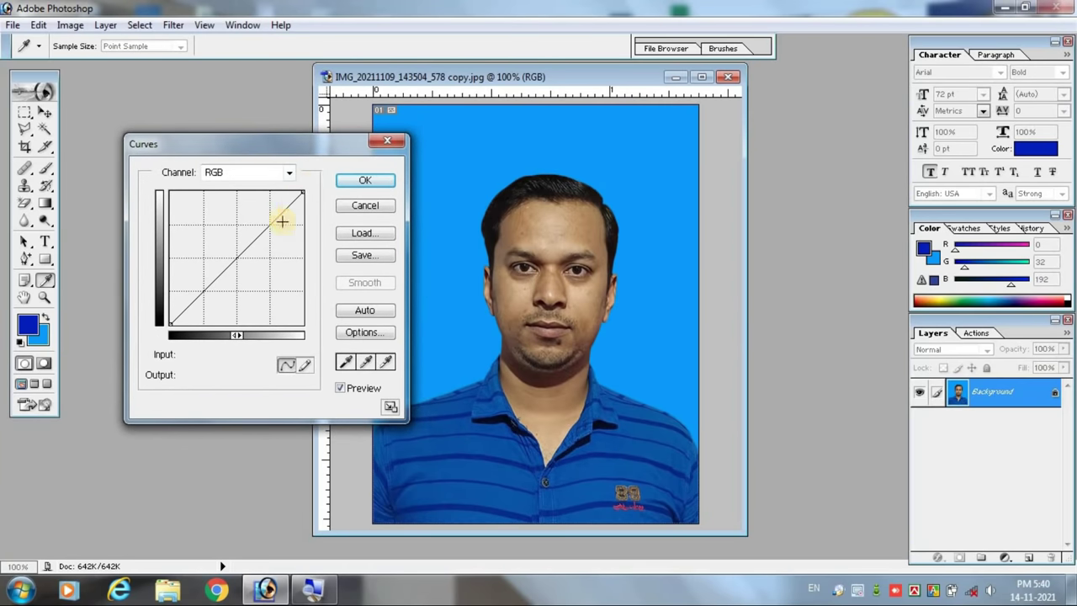
pyautogui.click(237, 258)
pyautogui.moveTo(235, 258); pyautogui.dragTo(225, 249)
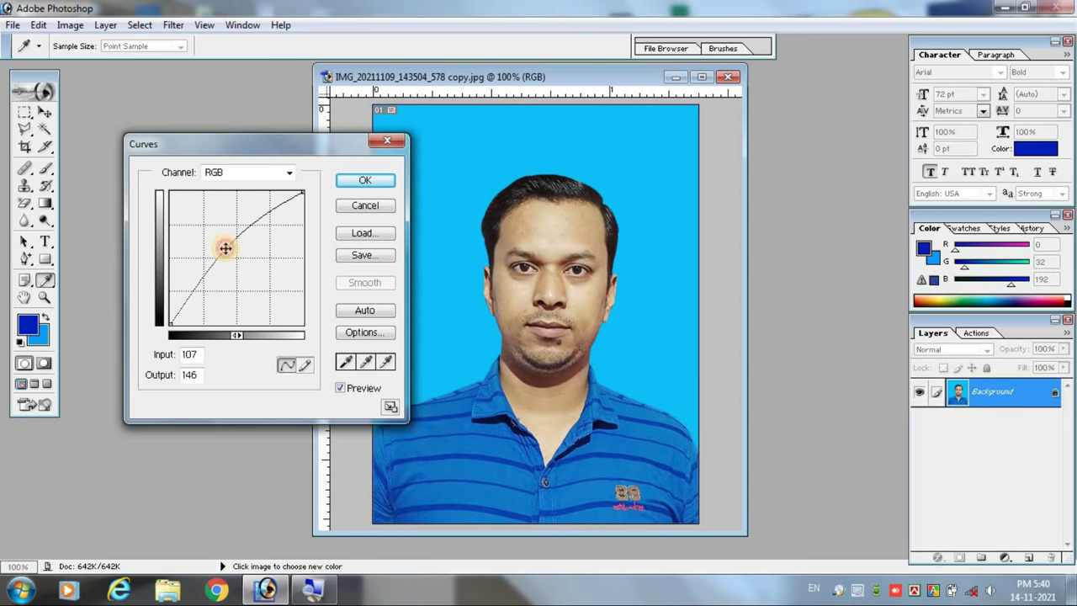
pyautogui.click(369, 179)
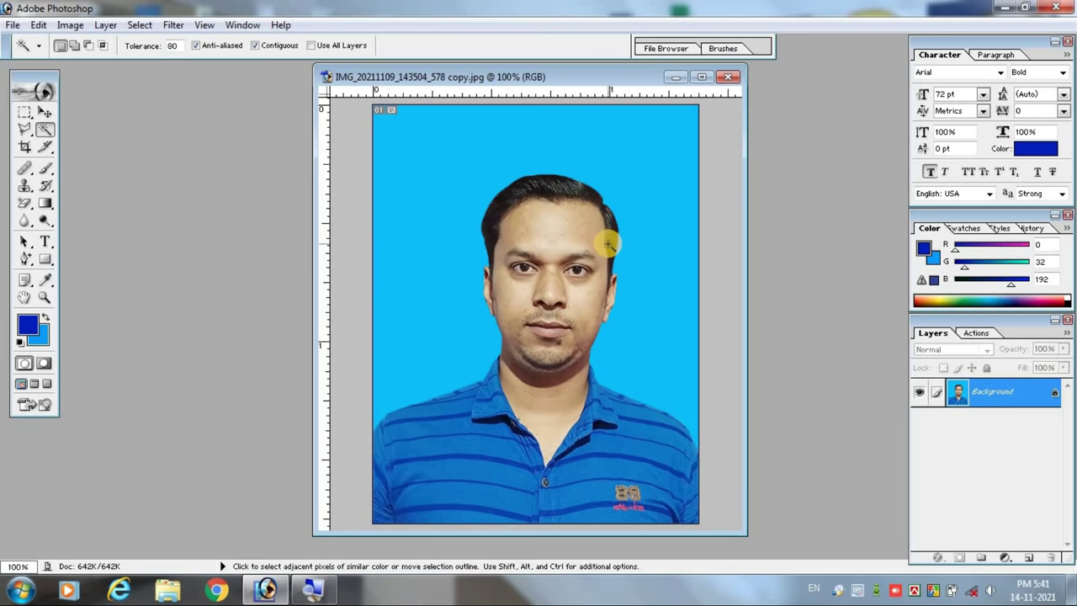
pyautogui.hotkey('ctrl', '+')
pyautogui.hotkey('ctrl', '+')
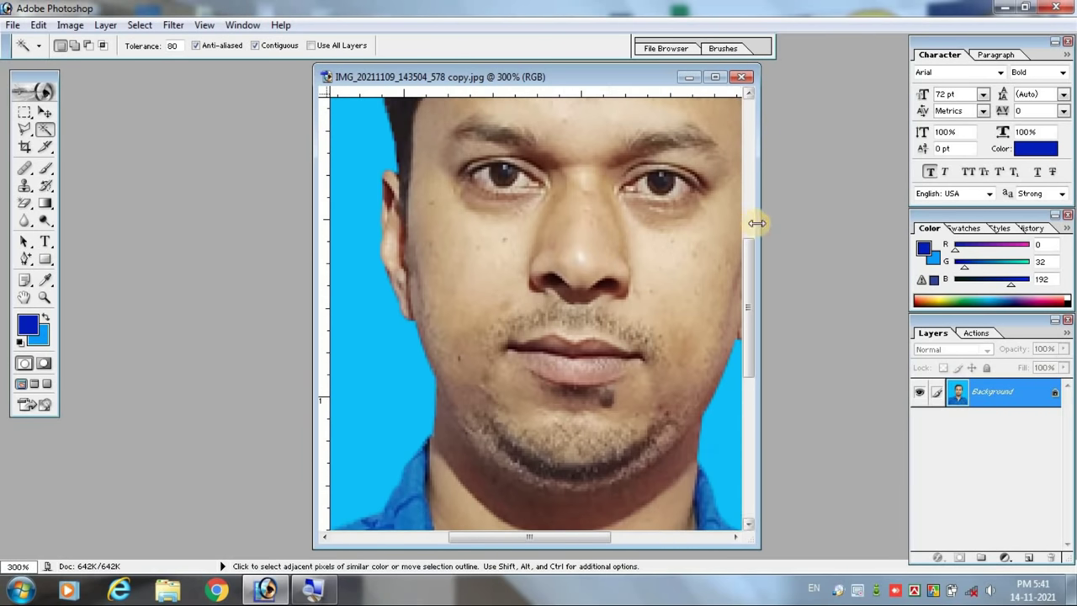
# Step: Zoom to 300% and widen the document window to inspect the face
pyautogui.moveTo(759, 223); pyautogui.dragTo(864, 242)
pyautogui.scroll(2, 652, 360)
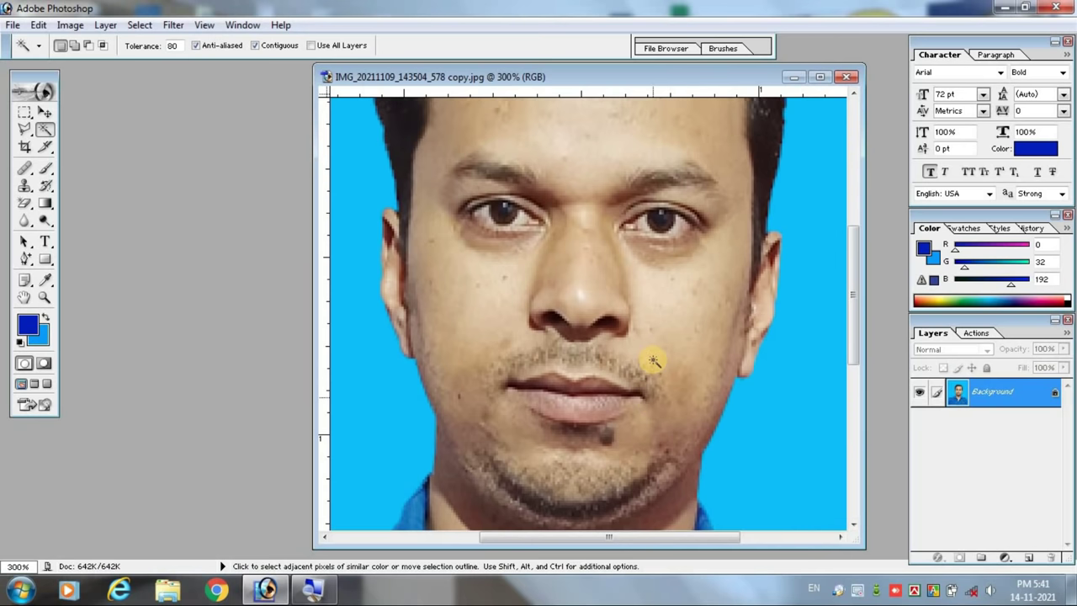
pyautogui.scroll(1, 649, 360)
pyautogui.scroll(2, 639, 337)
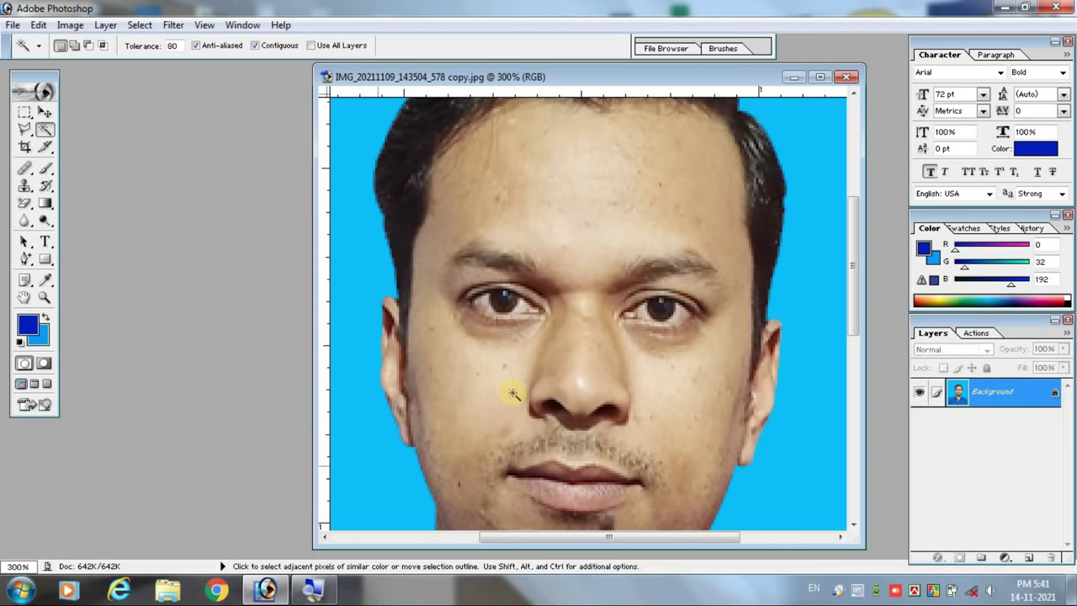
pyautogui.scroll(-1, 579, 394)
pyautogui.scroll(-1, 579, 394)
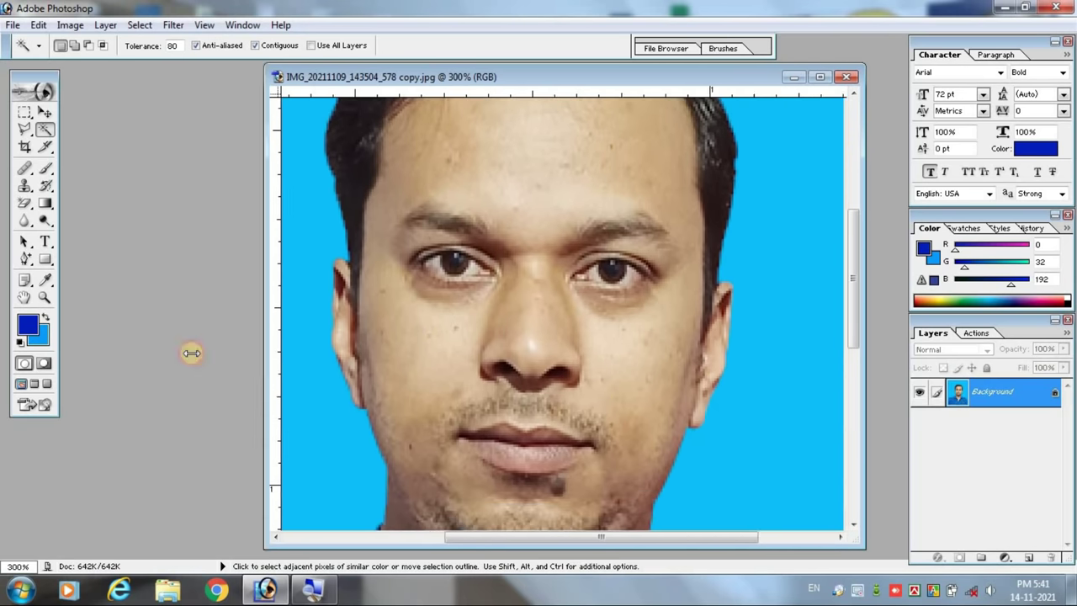
pyautogui.moveTo(314, 338); pyautogui.dragTo(130, 354)
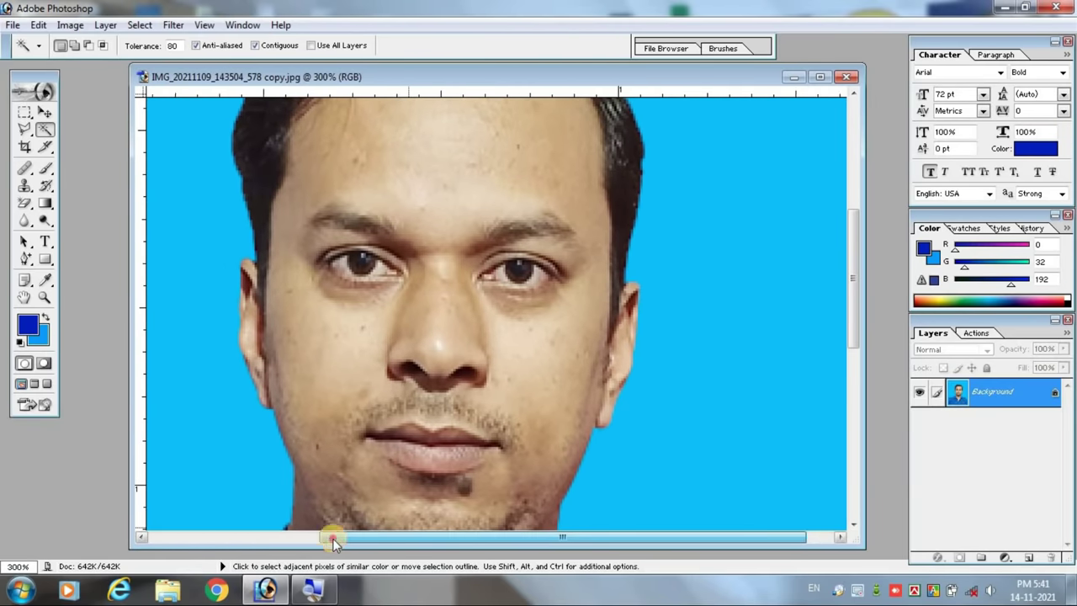
pyautogui.moveTo(376, 540); pyautogui.dragTo(328, 539)
pyautogui.scroll(2, 385, 404)
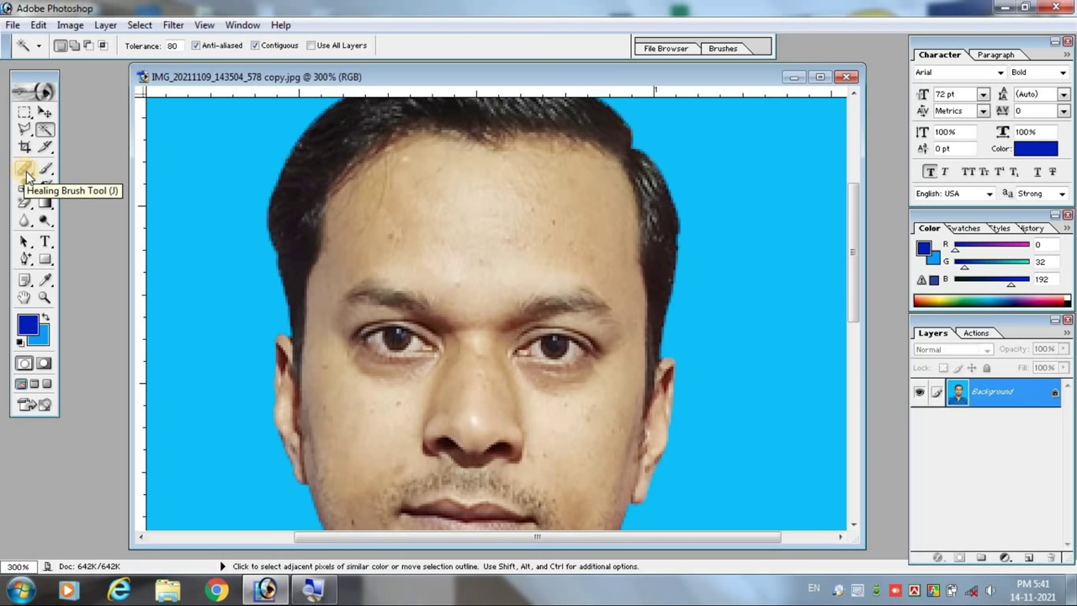
# Step: Zoom in and heal the first forehead blemish from sampled clean skin with the Healing Brush
pyautogui.click(27, 175)
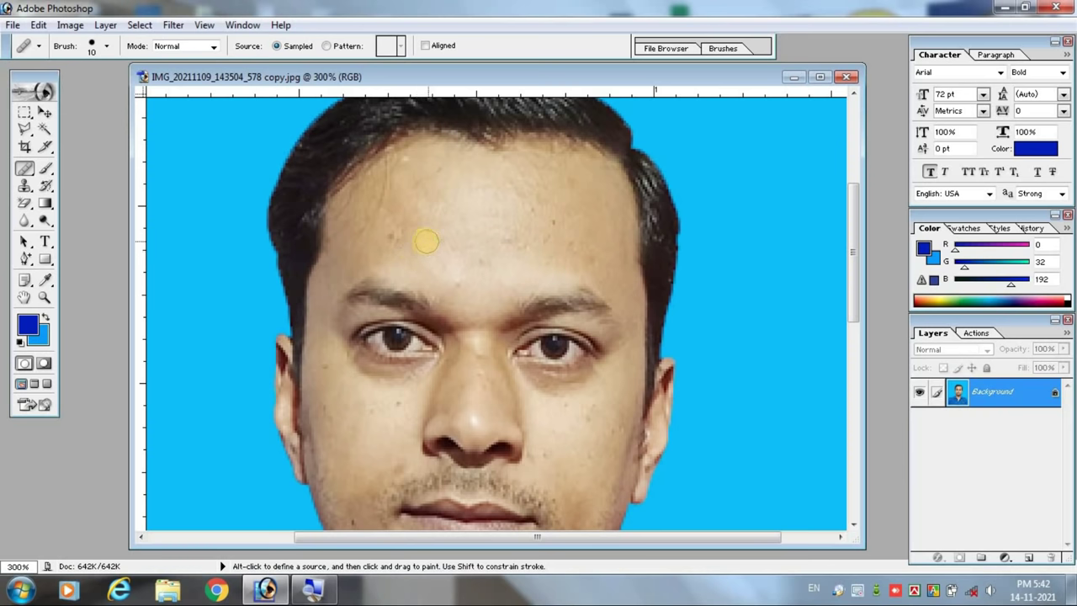
pyautogui.press('ctrl')
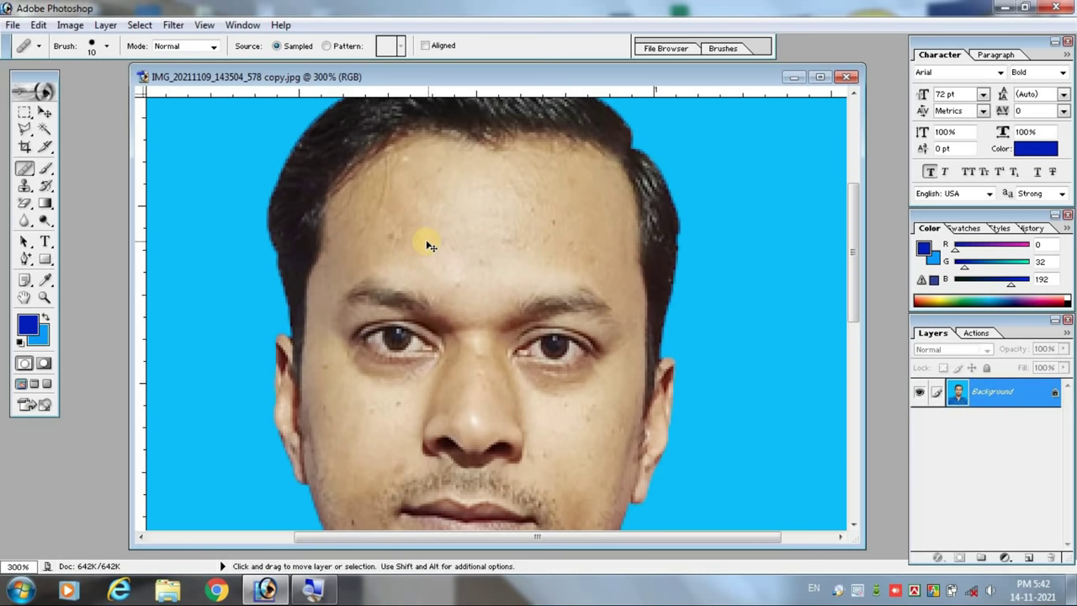
pyautogui.hotkey('ctrl', '+')
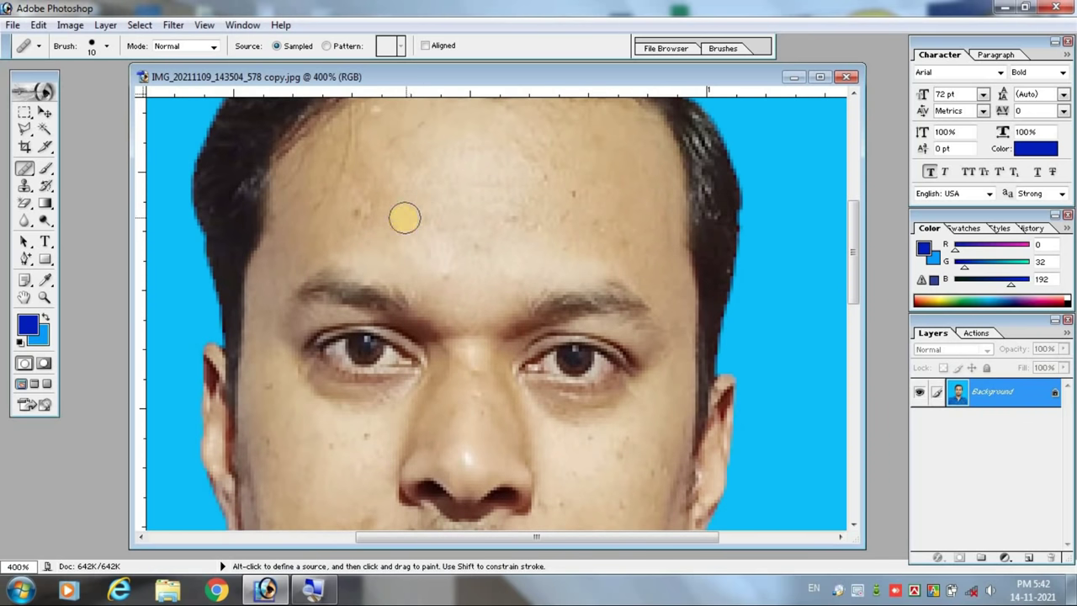
pyautogui.press('super')
pyautogui.press('super')
pyautogui.press('alt')
pyautogui.keyDown('alt'); pyautogui.click(400, 209); pyautogui.keyUp('alt')
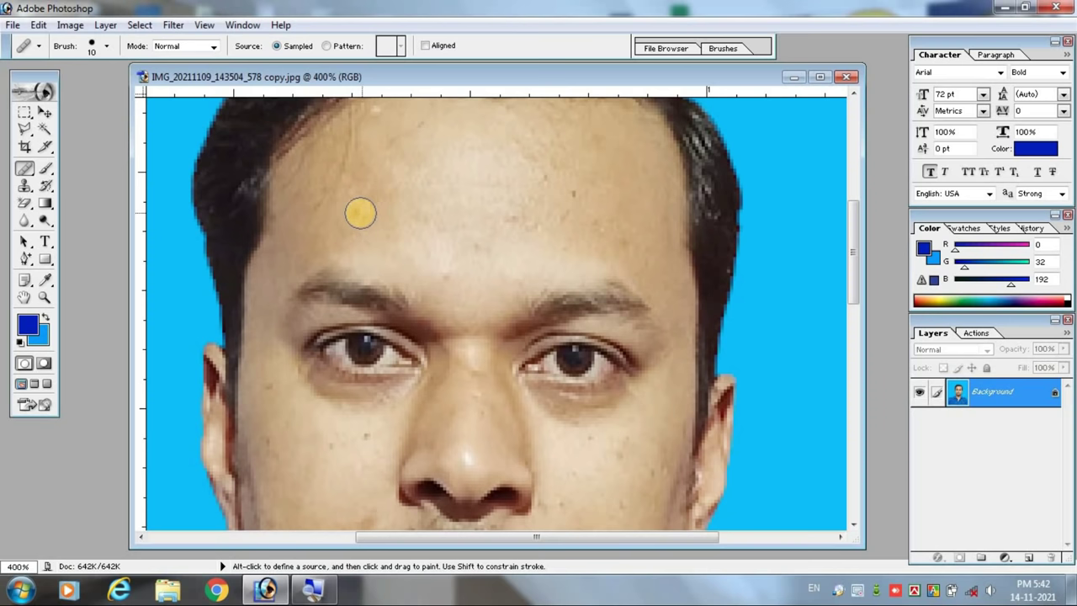
pyautogui.click(360, 213)
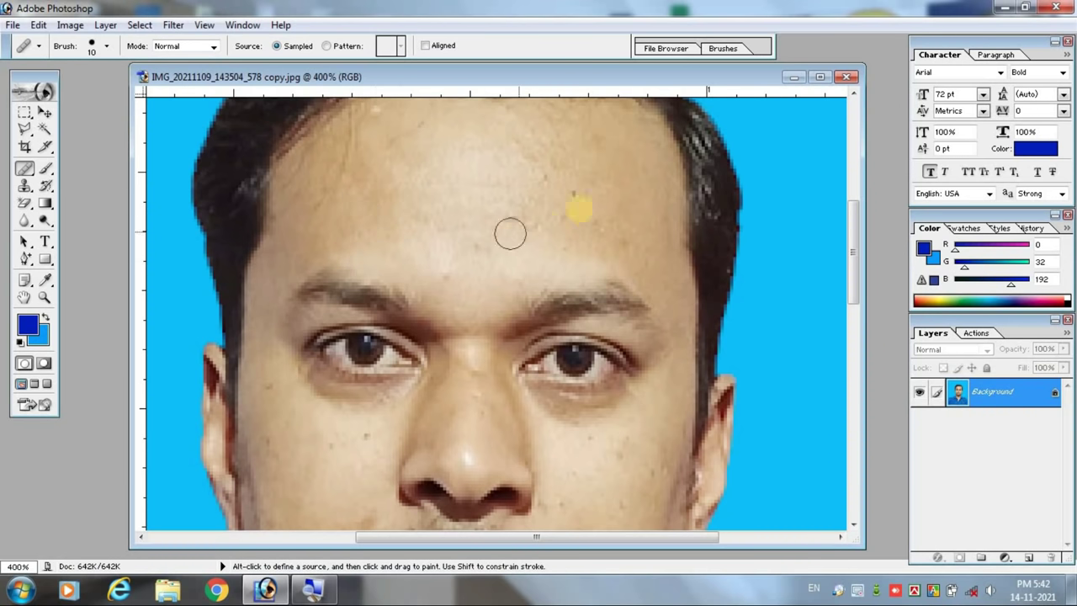
# Step: Resample clean skin and heal the remaining spots across the forehead and hairline
pyautogui.keyDown('alt'); pyautogui.click(603, 203); pyautogui.keyUp('alt')
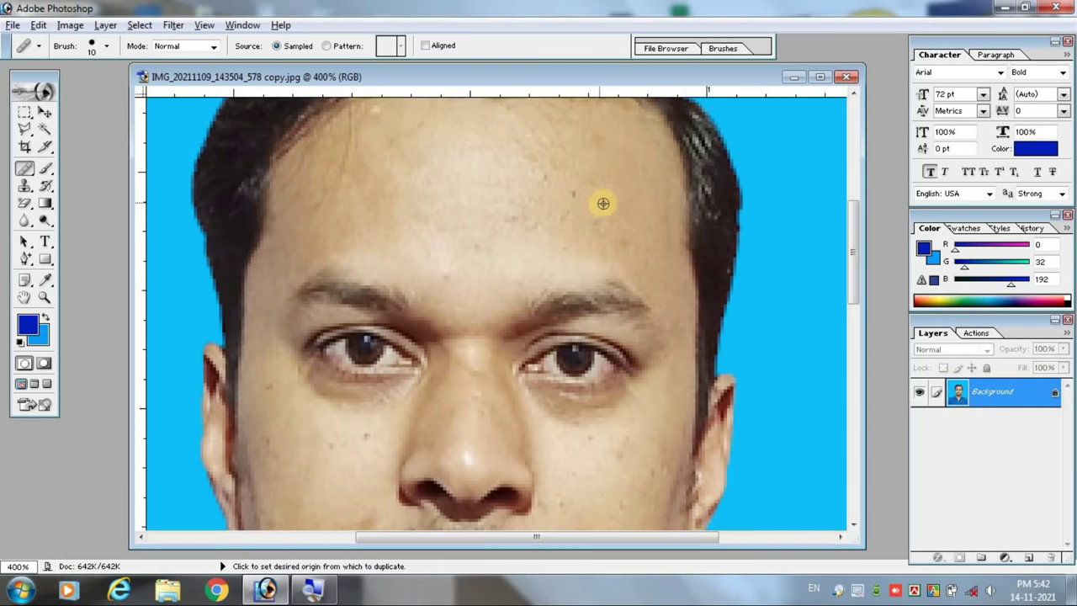
pyautogui.click(563, 221)
pyautogui.click(519, 204)
pyautogui.click(480, 231)
pyautogui.click(451, 269)
pyautogui.scroll(2, 539, 238)
pyautogui.click(389, 195)
pyautogui.click(384, 199)
pyautogui.click(380, 233)
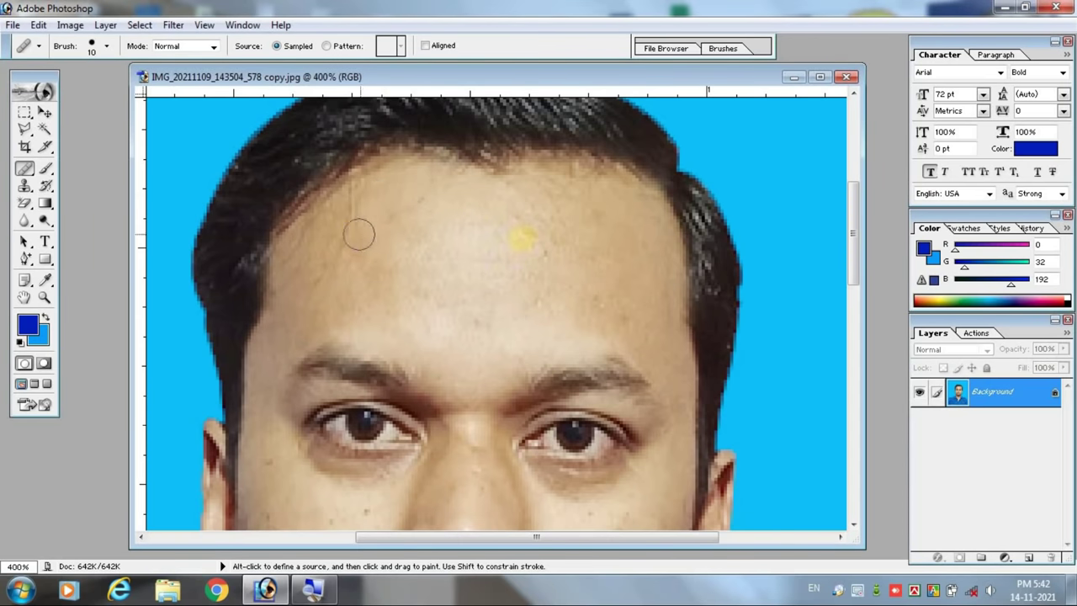
pyautogui.scroll(-3, 626, 242)
pyautogui.click(542, 149)
pyautogui.click(594, 186)
pyautogui.scroll(-1, 661, 230)
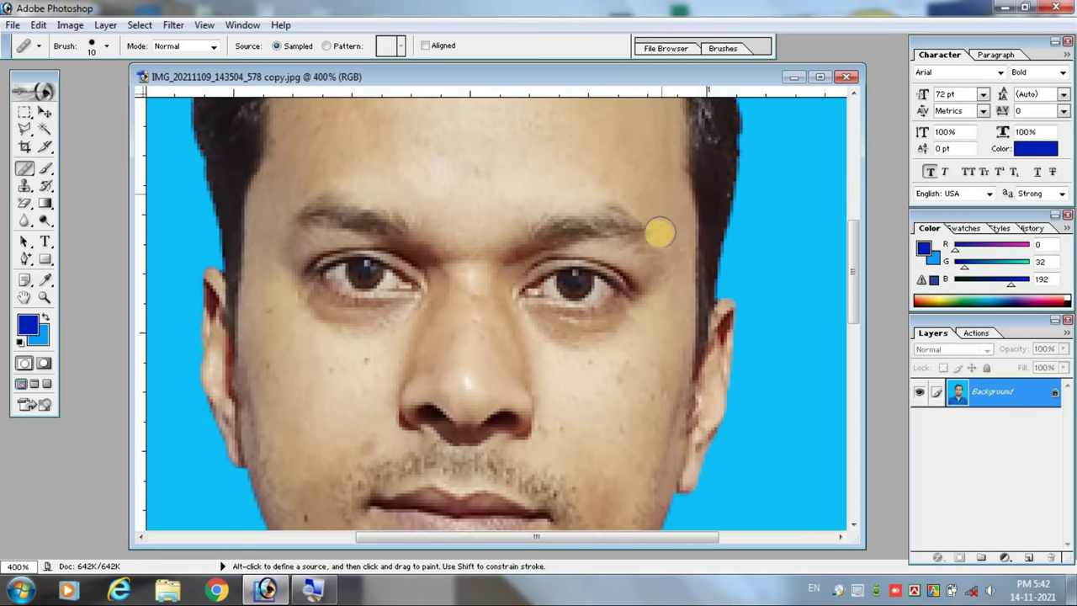
# Step: Retouch the spots and marks on the cheeks using sampled clean cheek skin
pyautogui.scroll(-1, 661, 230)
pyautogui.scroll(-1, 653, 285)
pyautogui.scroll(-1, 620, 288)
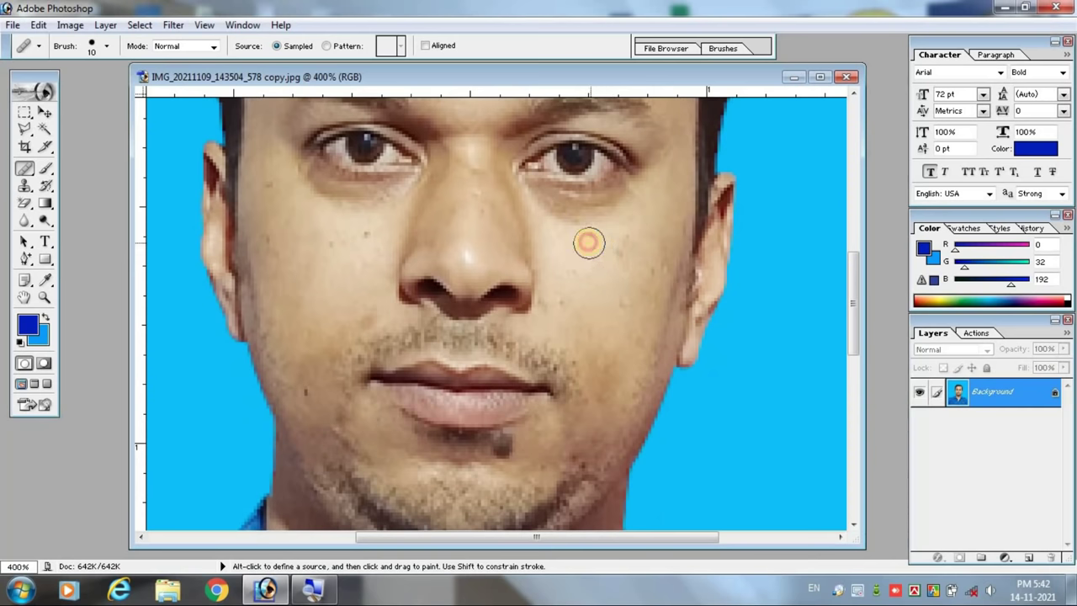
pyautogui.keyDown('alt'); pyautogui.click(648, 222); pyautogui.keyUp('alt')
pyautogui.click(623, 308)
pyautogui.keyDown('alt'); pyautogui.click(625, 269); pyautogui.keyUp('alt')
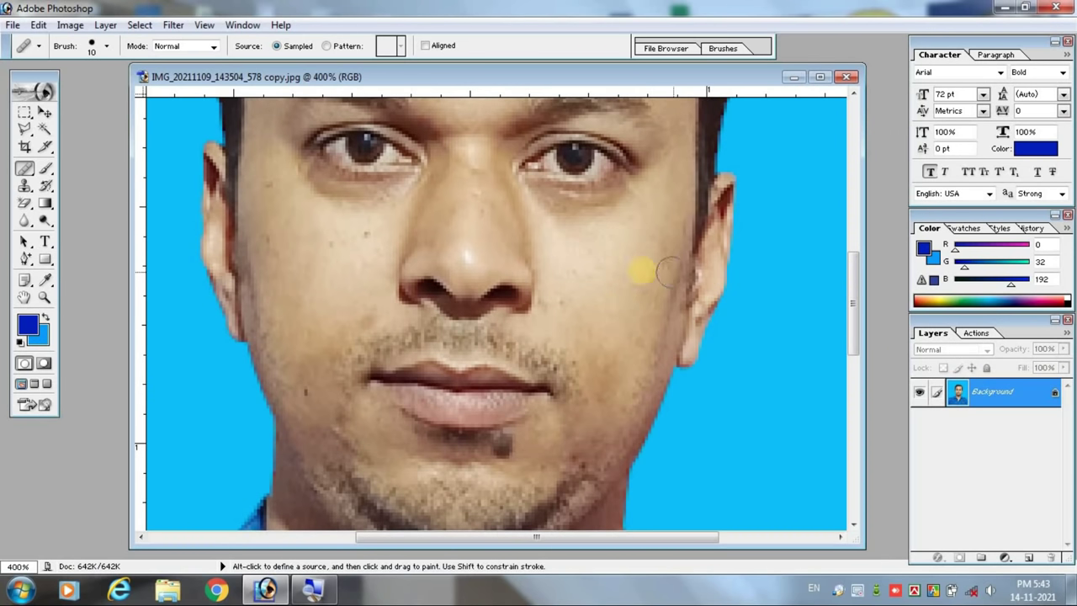
pyautogui.click(652, 279)
pyautogui.press('alt')
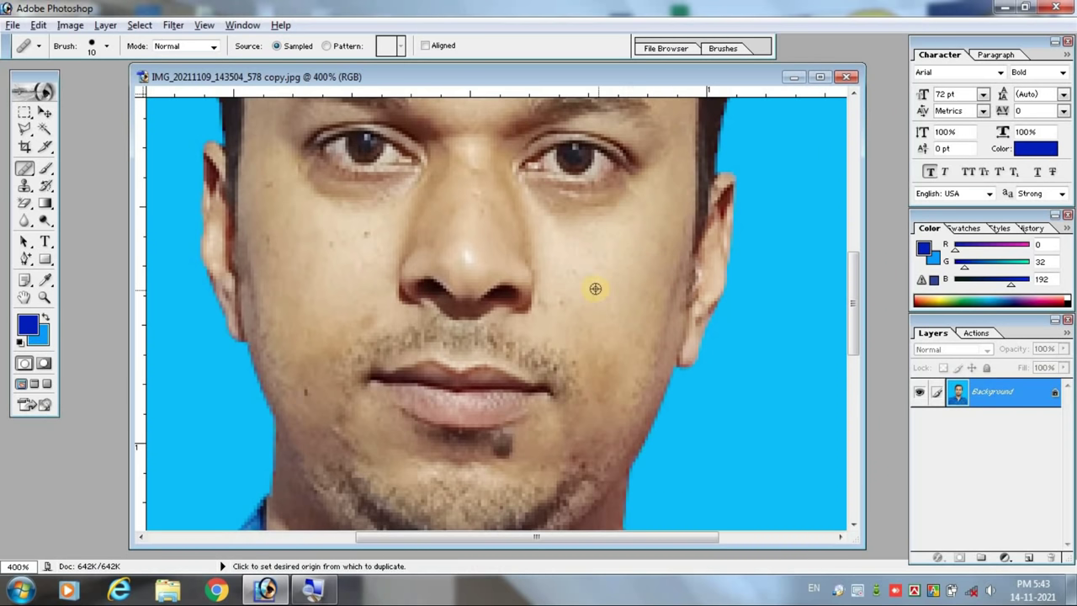
pyautogui.scroll(-1, 571, 309)
pyautogui.click(336, 220)
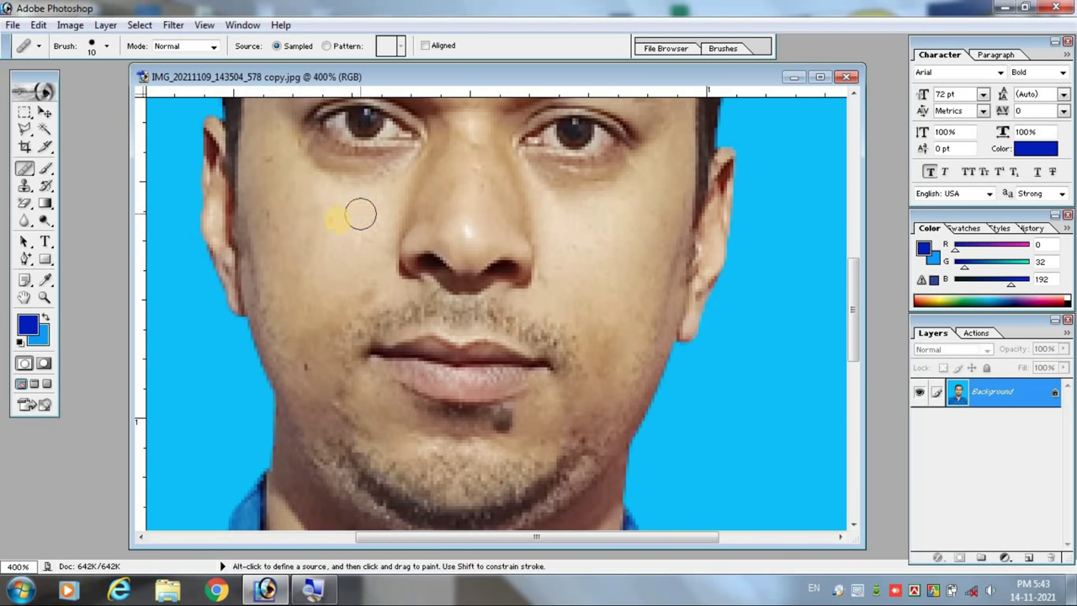
pyautogui.keyDown('alt'); pyautogui.click(281, 185); pyautogui.keyUp('alt')
pyautogui.click(269, 159)
pyautogui.keyDown('alt'); pyautogui.click(289, 216); pyautogui.keyUp('alt')
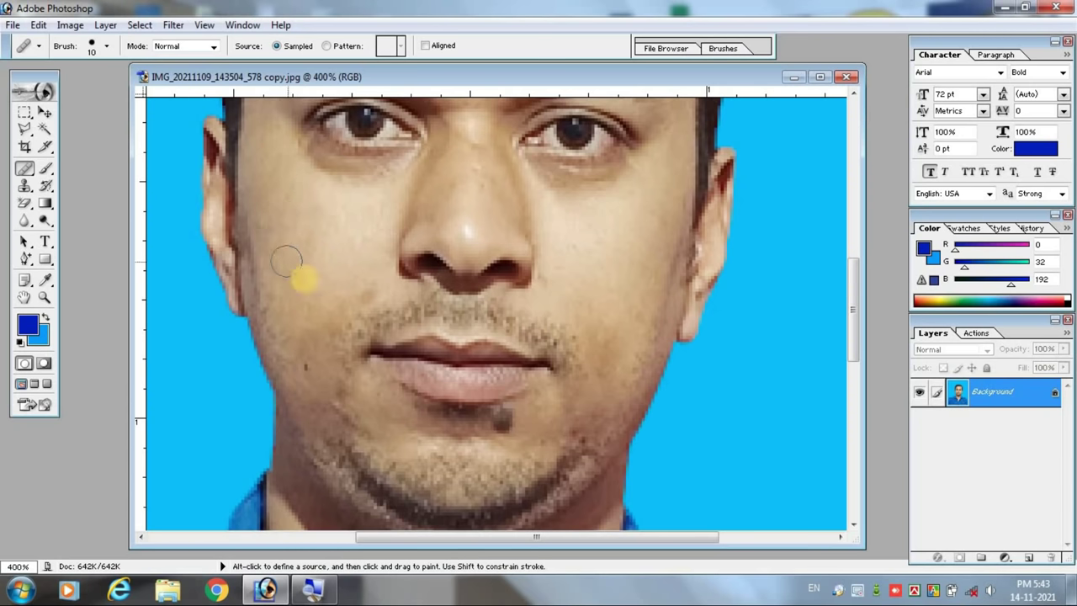
# Step: Clone clean skin over the last cheek spot, the chin mole and the neck blemish
pyautogui.scroll(-2, 334, 267)
pyautogui.click(343, 249)
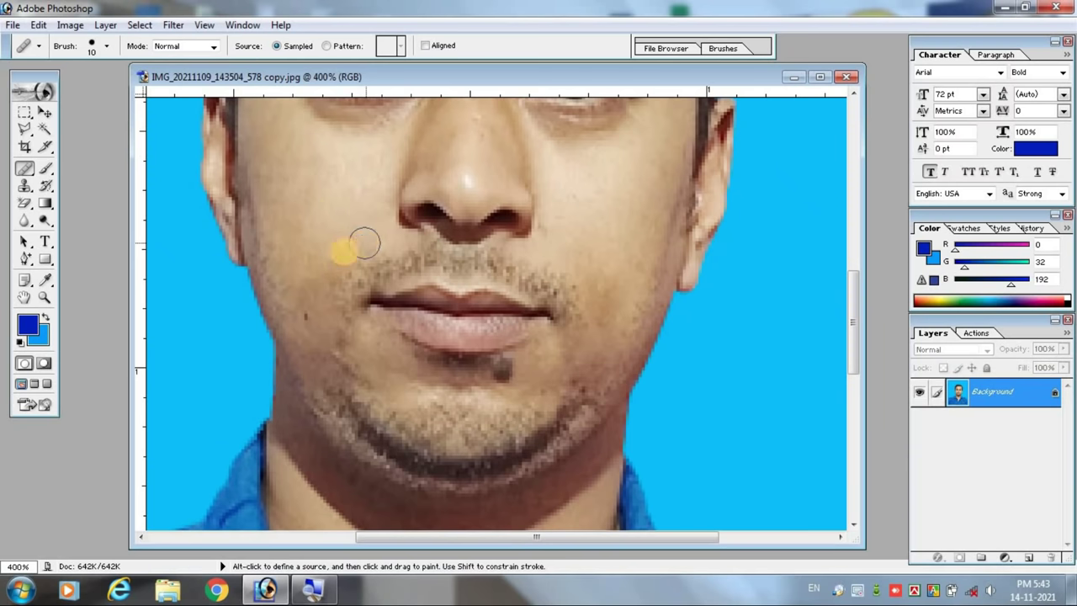
pyautogui.scroll(-1, 294, 295)
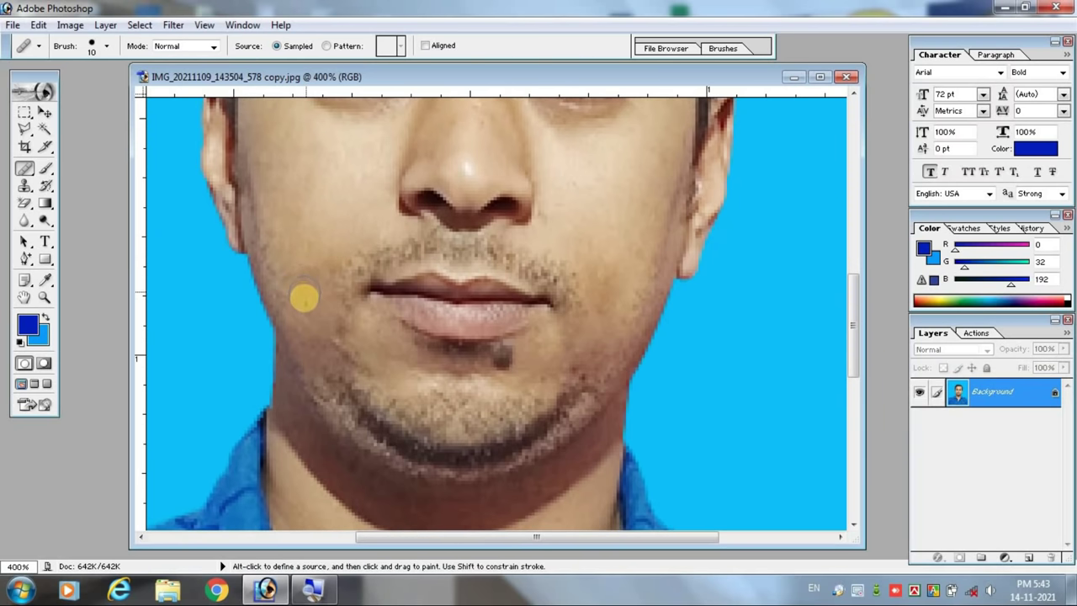
pyautogui.click(499, 370)
pyautogui.scroll(-1, 580, 320)
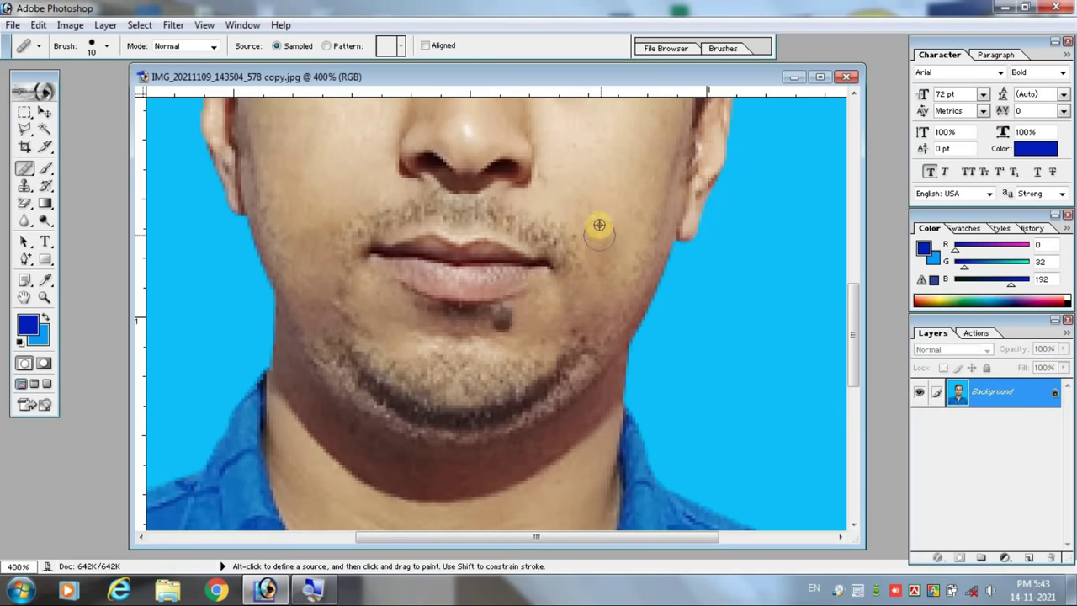
pyautogui.keyDown('alt'); pyautogui.click(594, 168); pyautogui.keyUp('alt')
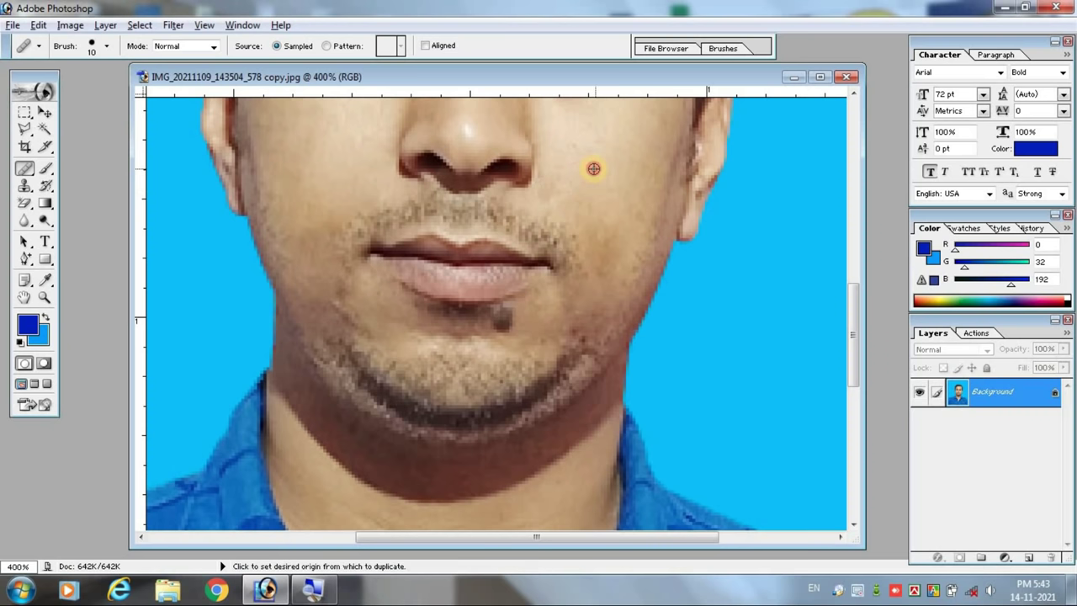
pyautogui.scroll(-2, 605, 181)
pyautogui.scroll(-2, 572, 290)
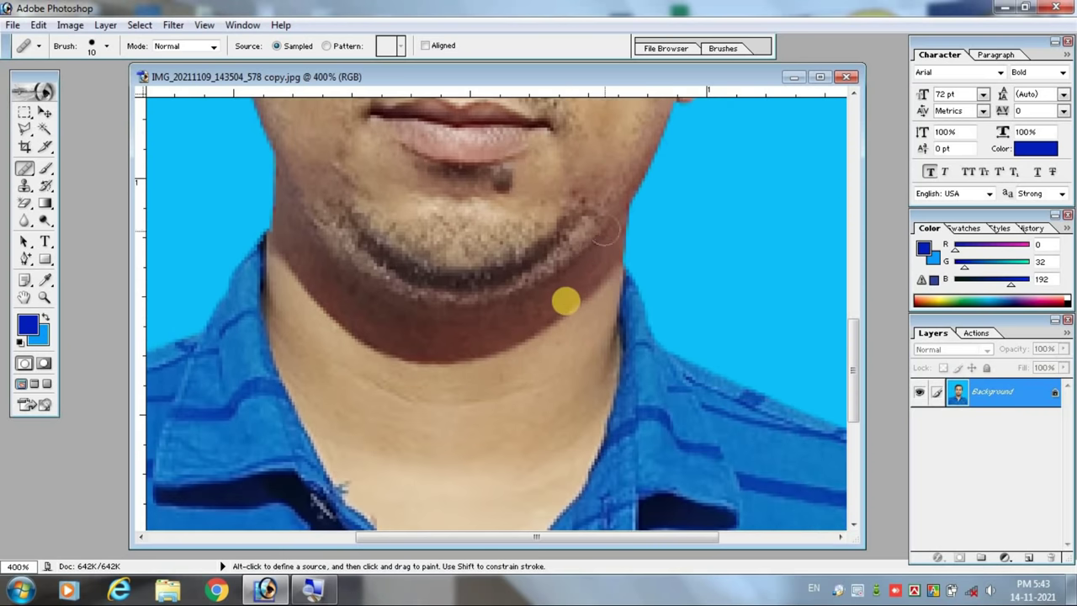
pyautogui.scroll(-2, 551, 312)
pyautogui.scroll(-2, 482, 379)
pyautogui.click(445, 412)
pyautogui.click(423, 421)
# Step: Resample clean cheek skin and view the whole portrait at 100%
pyautogui.scroll(2, 504, 365)
pyautogui.scroll(2, 505, 366)
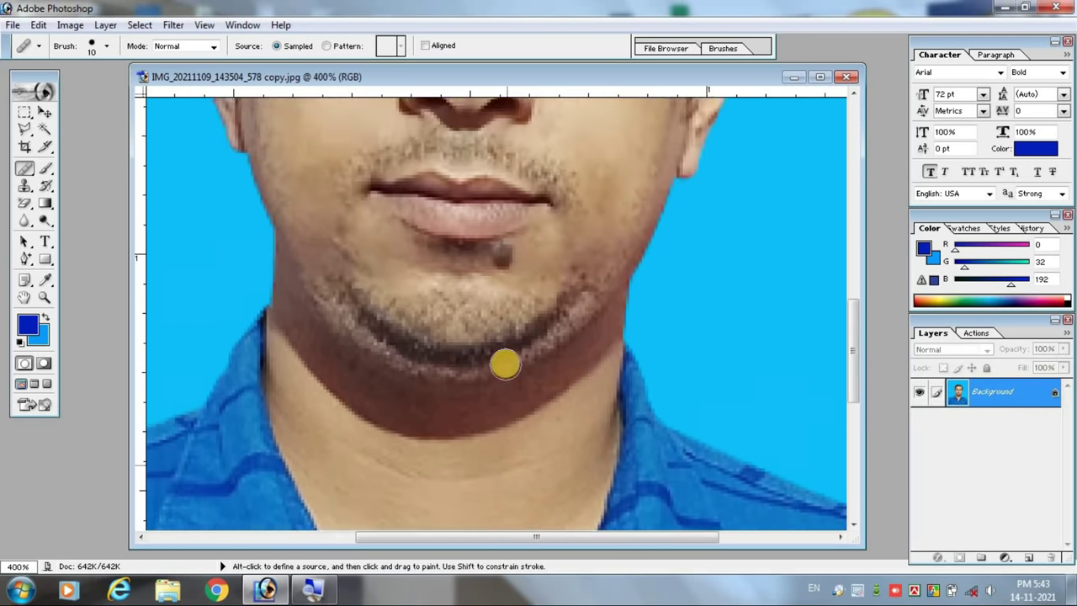
pyautogui.scroll(2, 505, 365)
pyautogui.scroll(2, 505, 366)
pyautogui.keyDown('alt'); pyautogui.click(589, 354); pyautogui.keyUp('alt')
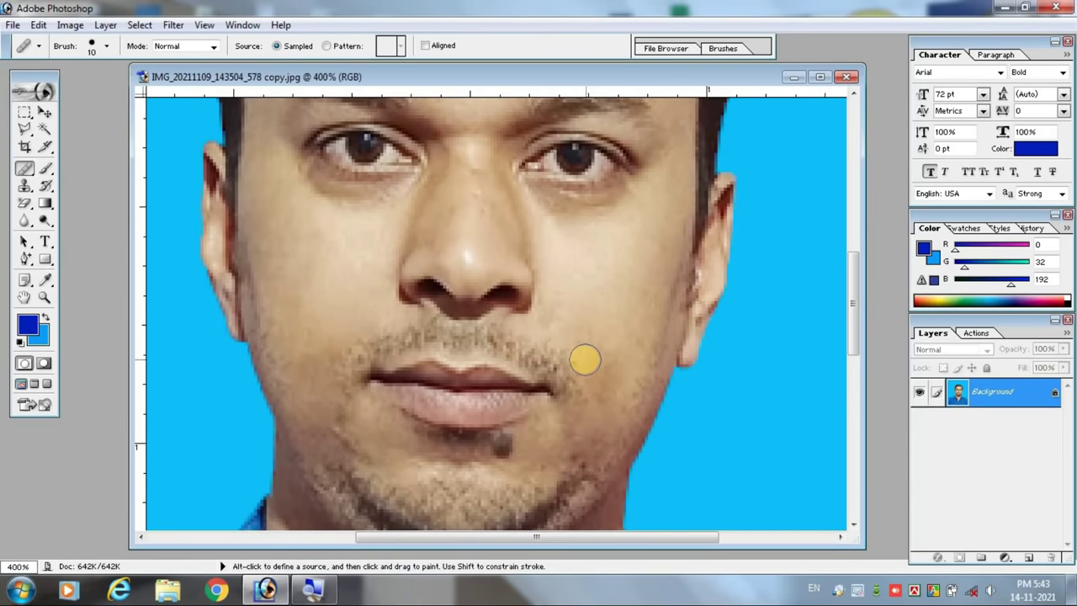
pyautogui.scroll(-1, 621, 321)
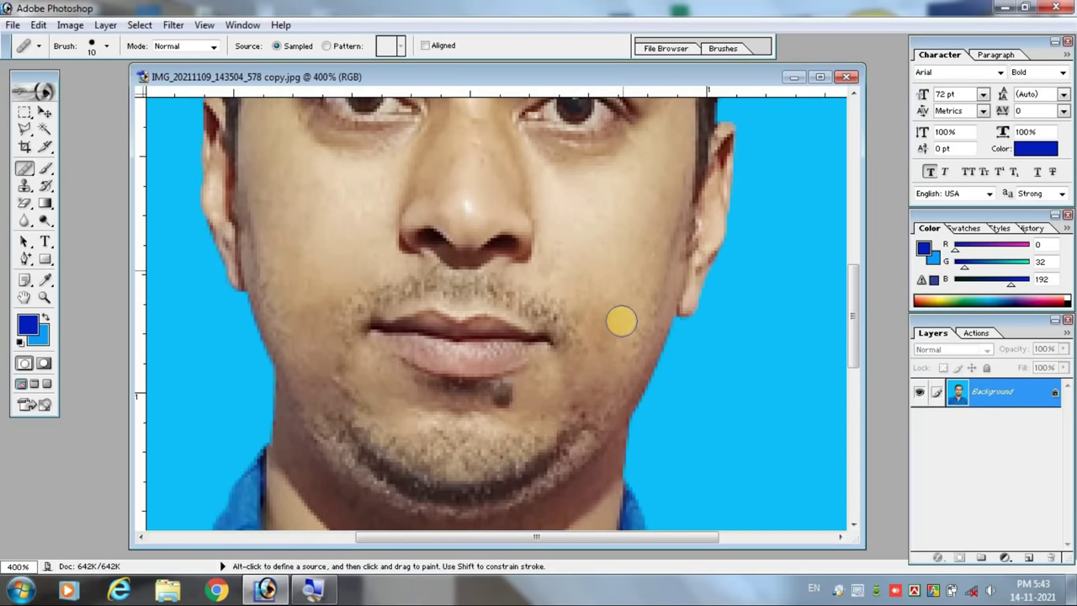
pyautogui.hotkey('ctrl', 'alt', '0')
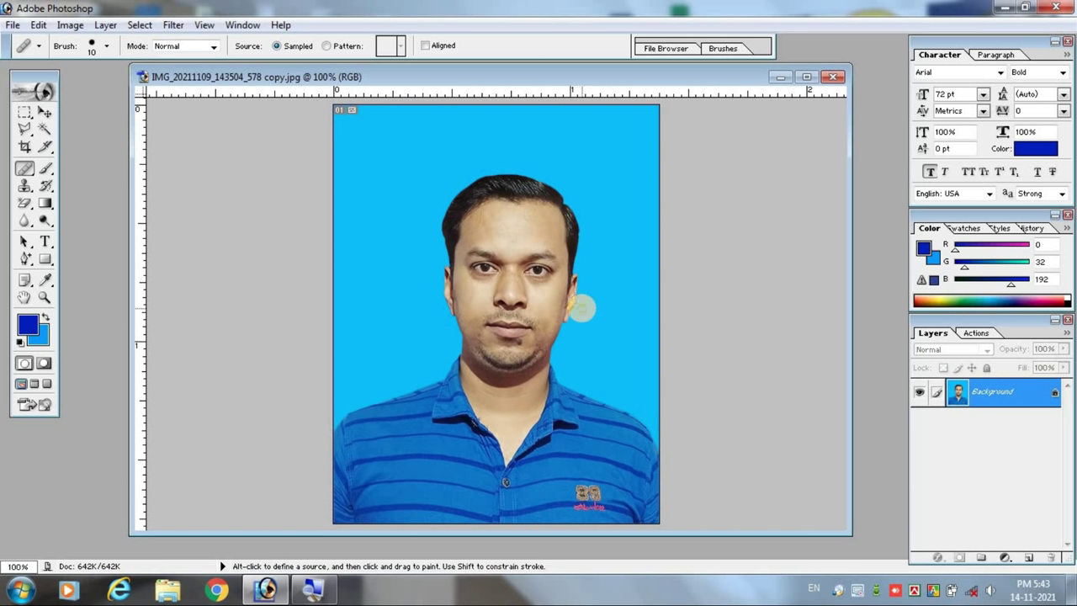
# Step: Apply a Levels adjustment with midtones at 1.16 and the white point moved left
pyautogui.press('i')
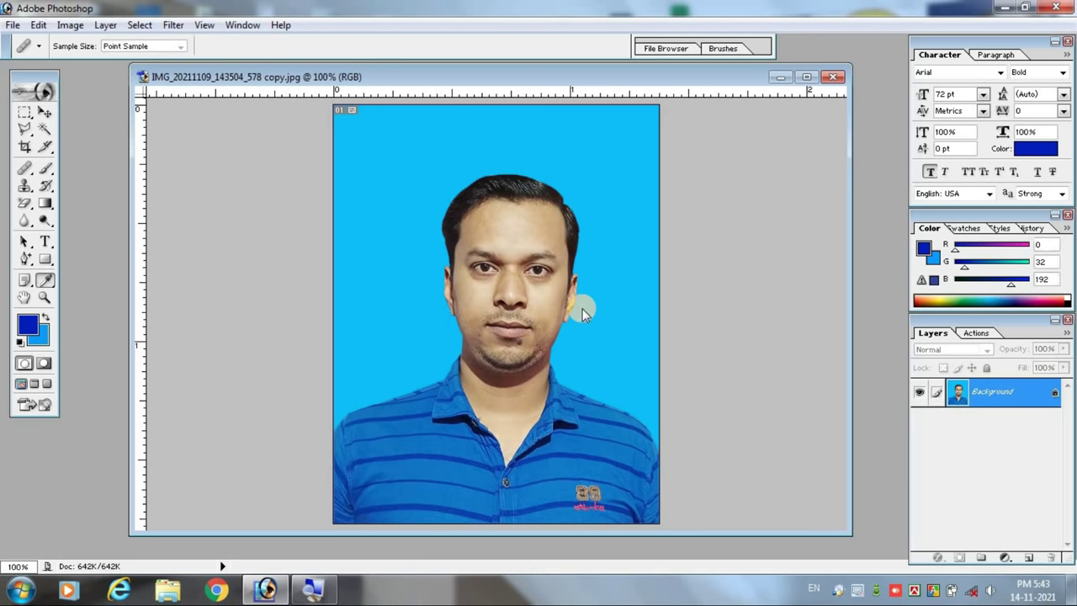
pyautogui.hotkey('ctrl', 'l')
pyautogui.moveTo(548, 193); pyautogui.dragTo(845, 187)
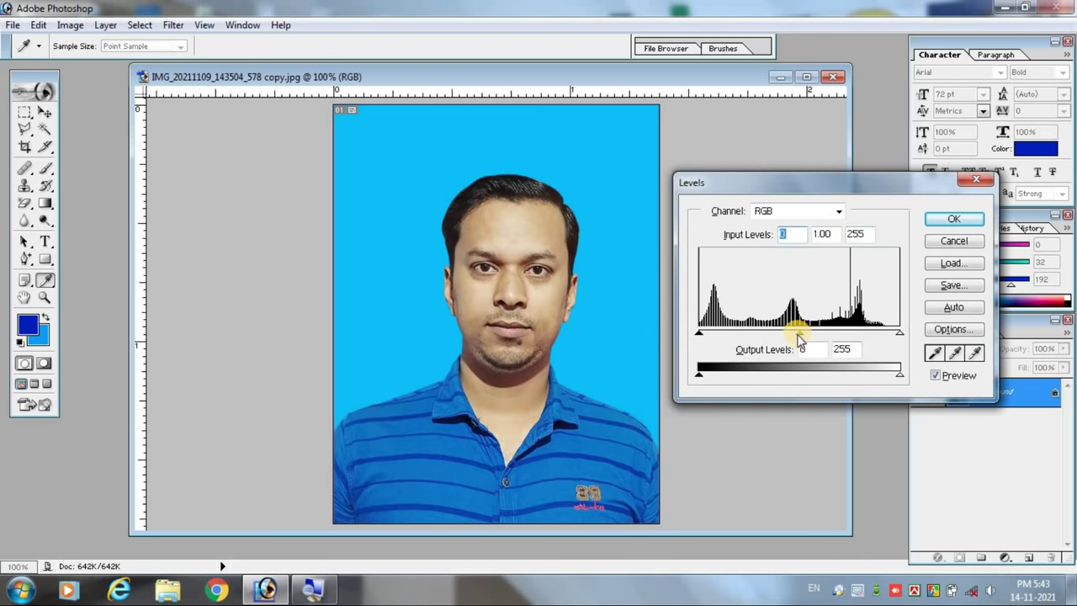
pyautogui.moveTo(797, 333); pyautogui.dragTo(789, 333)
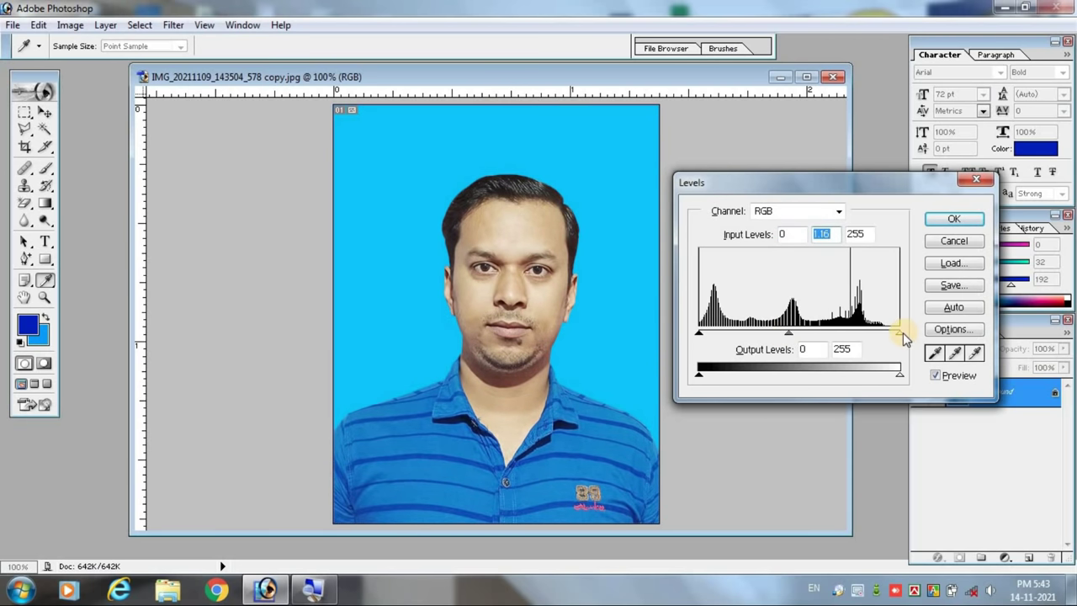
pyautogui.moveTo(901, 332); pyautogui.dragTo(895, 336)
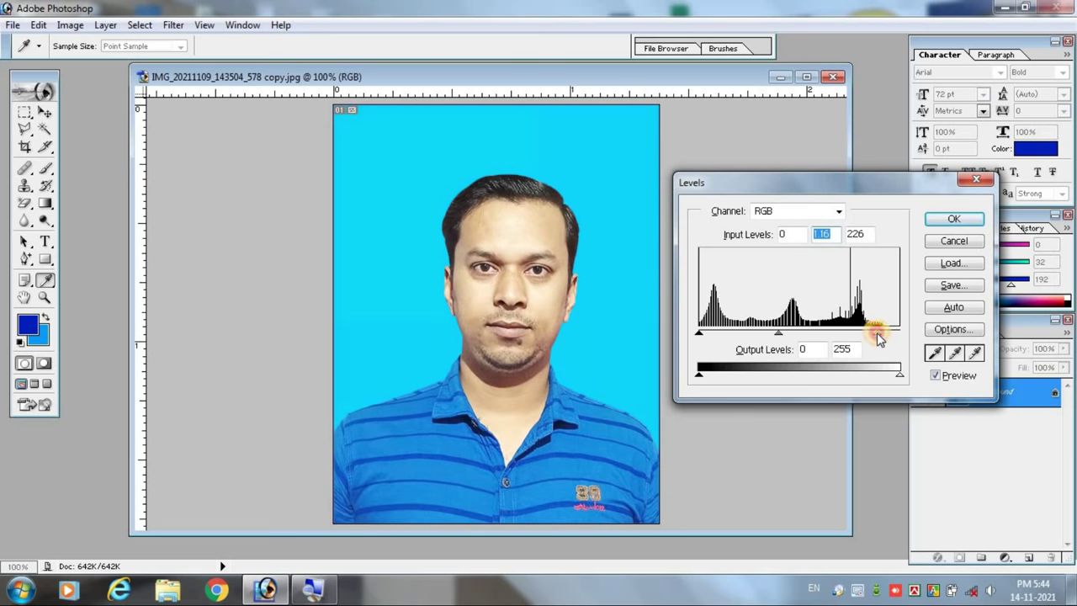
pyautogui.moveTo(877, 333); pyautogui.dragTo(879, 333)
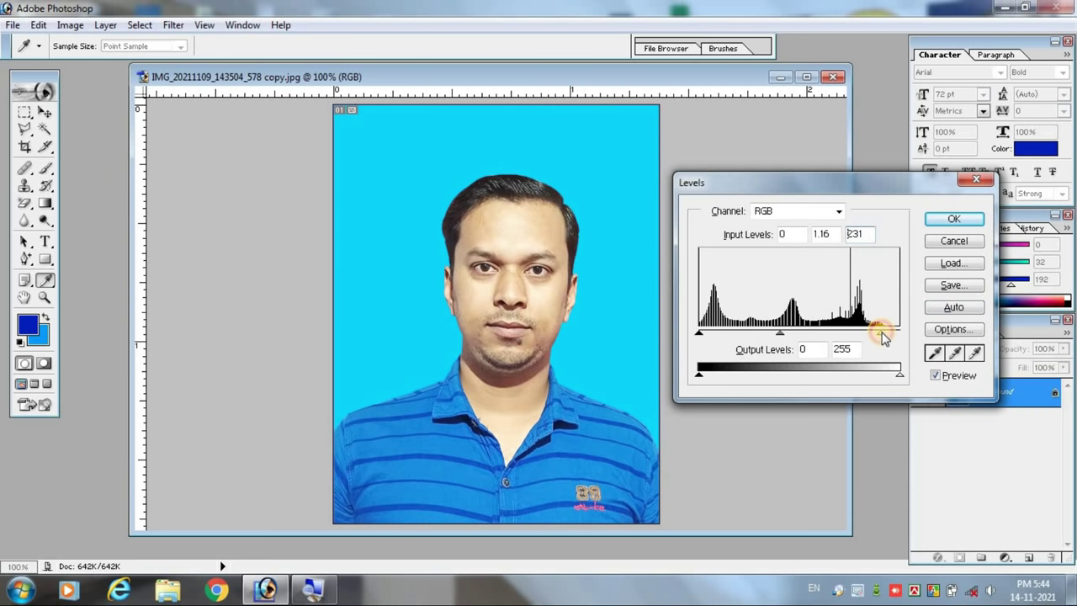
pyautogui.click(957, 220)
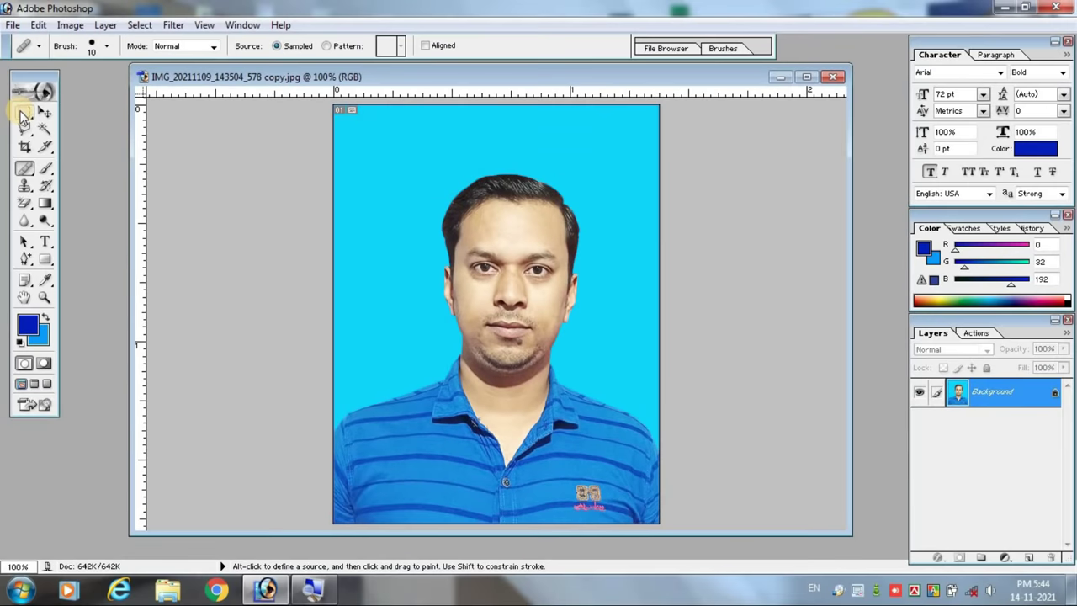
# Step: Select the Rectangular Marquee tool
pyautogui.click(25, 112)
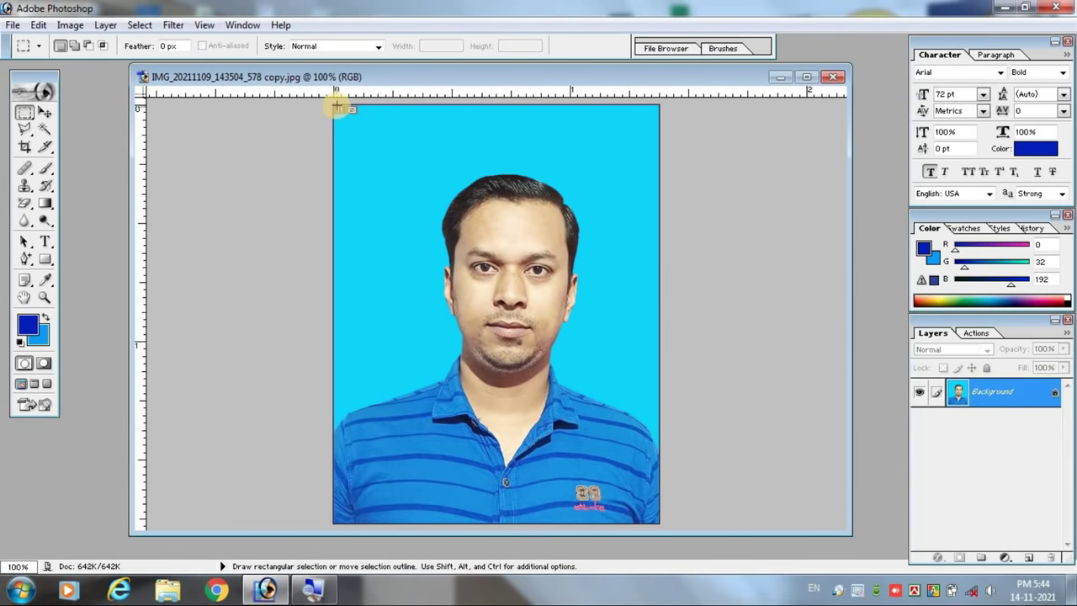
# Step: Drag a marquee from the portrait's top-left corner to its bottom-right corner
pyautogui.moveTo(335, 104); pyautogui.dragTo(664, 511)
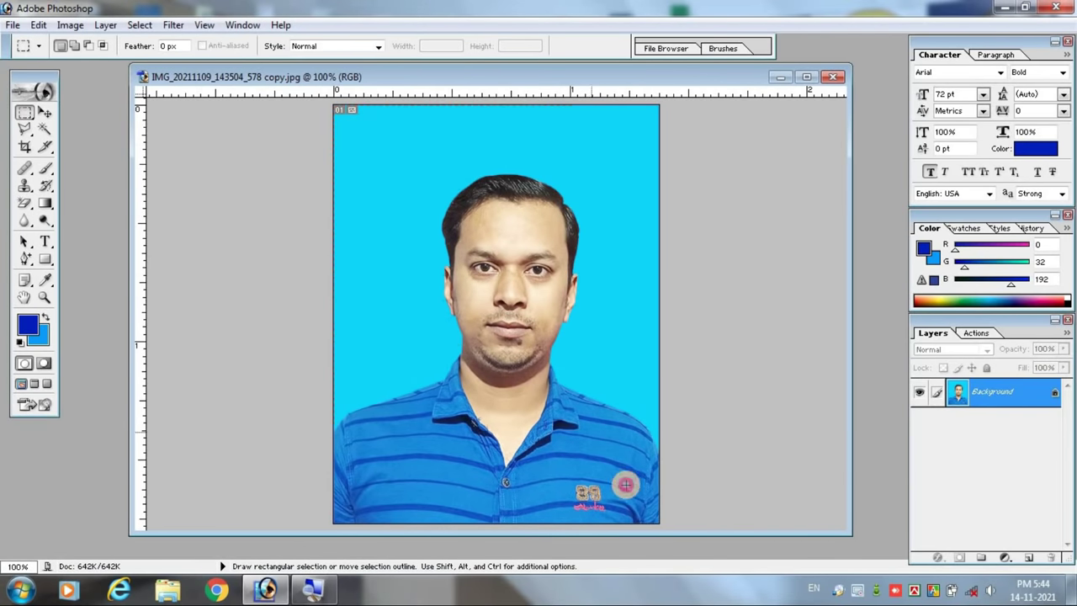
pyautogui.moveTo(663, 525); pyautogui.dragTo(661, 523)
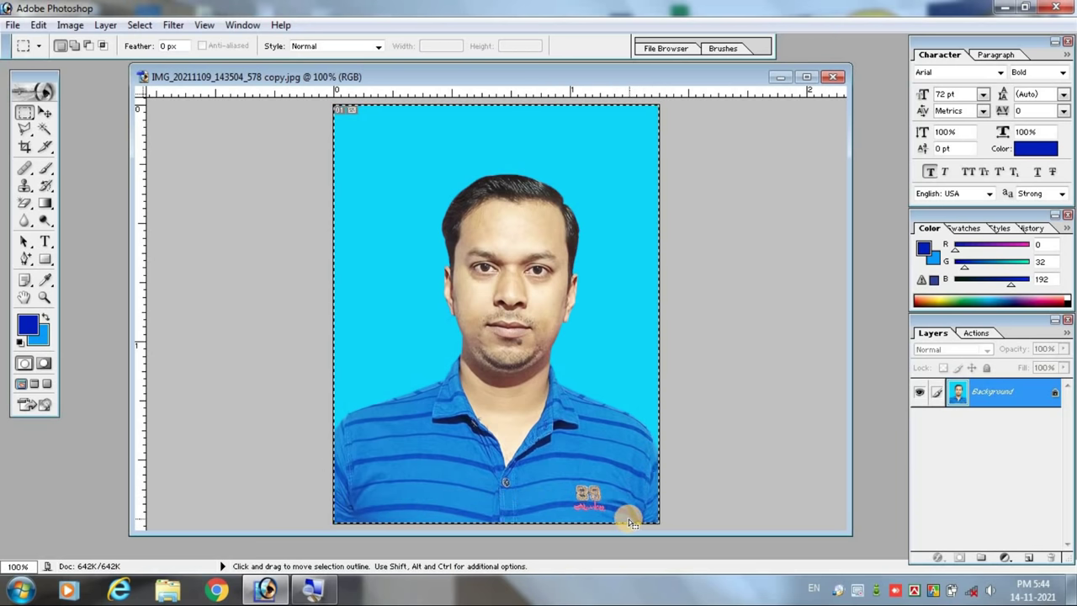
# Step: Stroke the selection with a 3 px black (000000) border
pyautogui.rightClick(466, 285)
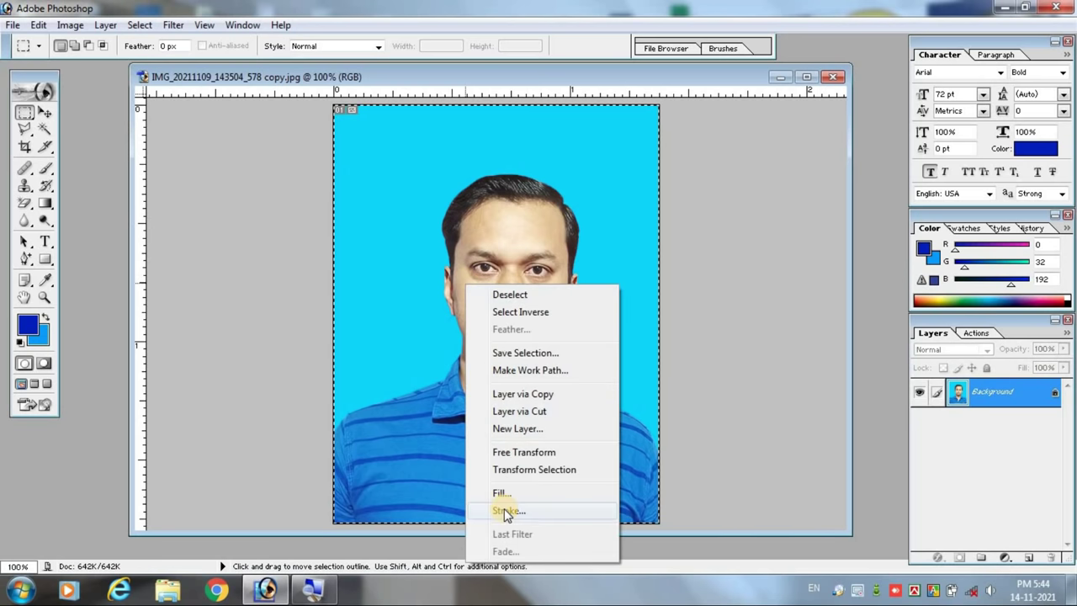
pyautogui.click(507, 512)
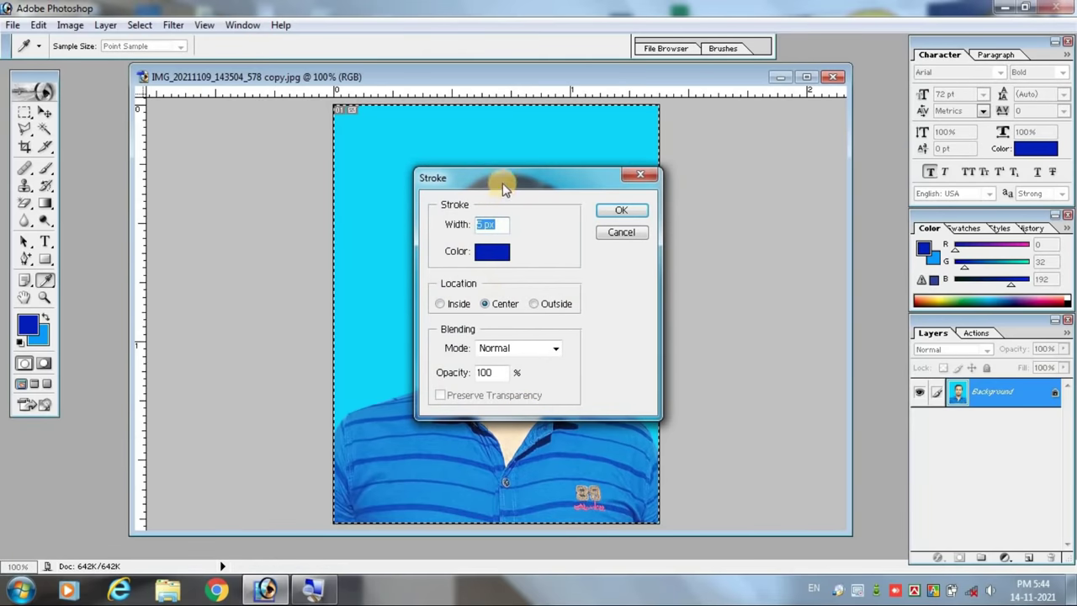
pyautogui.moveTo(594, 172); pyautogui.dragTo(773, 153)
pyautogui.click(670, 234)
pyautogui.moveTo(836, 272); pyautogui.dragTo(921, 379)
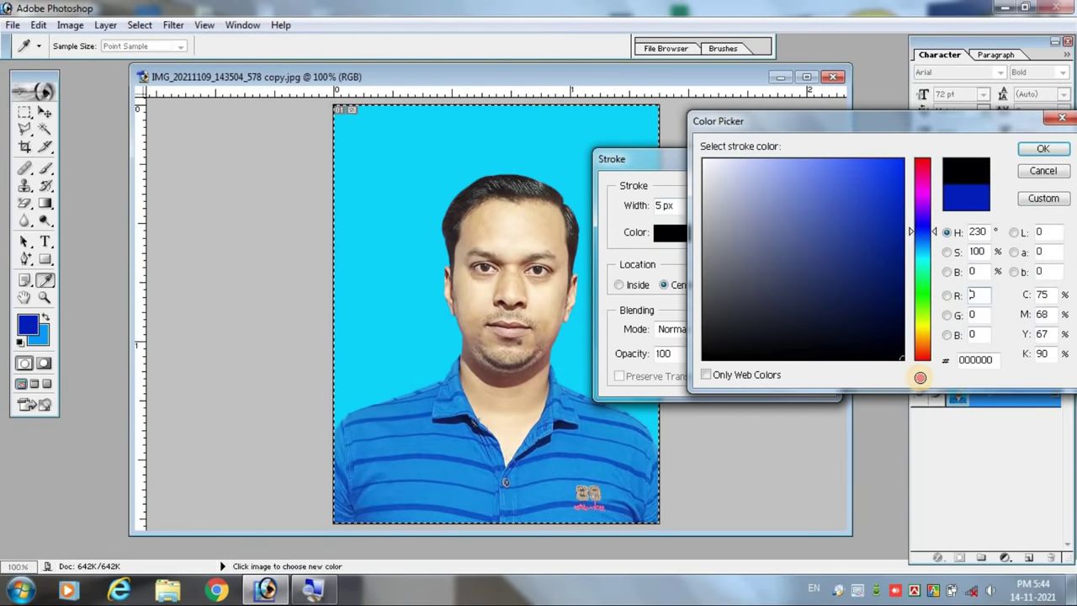
pyautogui.click(1044, 150)
pyautogui.doubleClick(665, 206)
pyautogui.write('3')
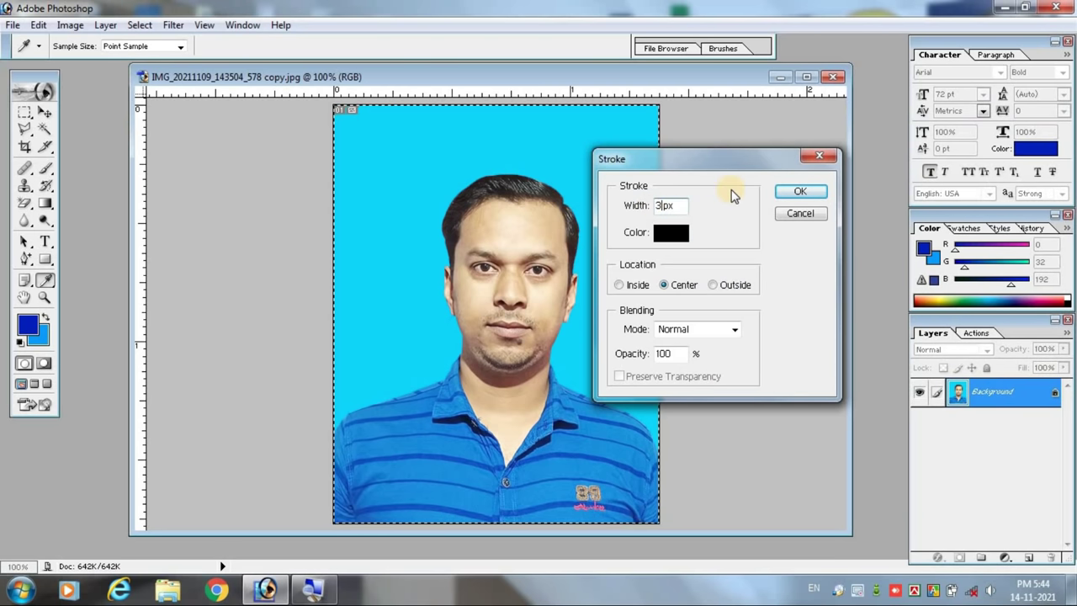
pyautogui.click(801, 192)
# Step: Return to the marquee tool and deselect with Ctrl+D
pyautogui.press('m')
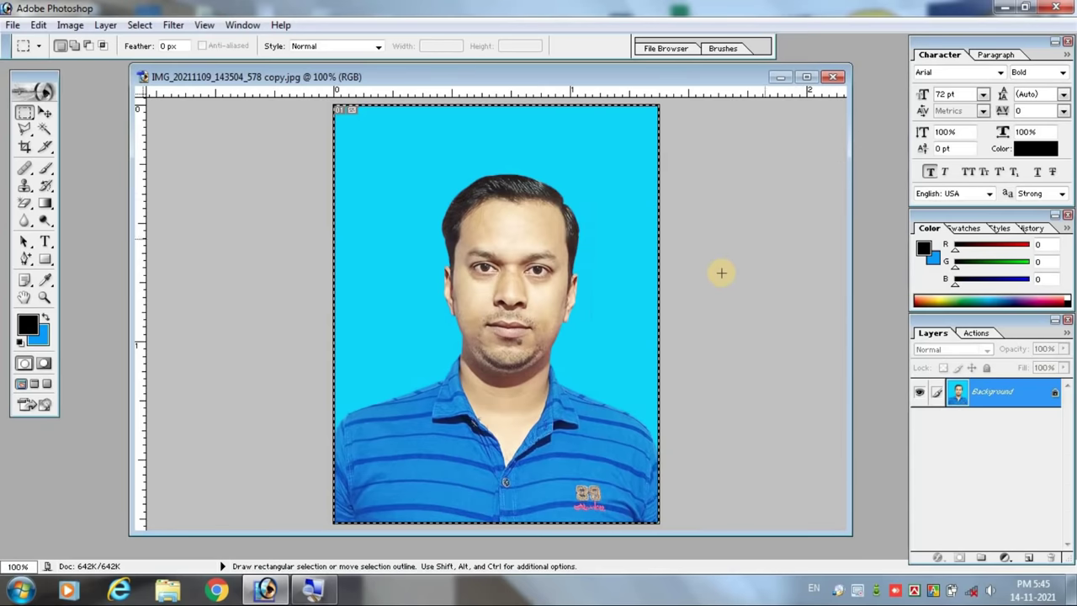
pyautogui.press('ctrl')
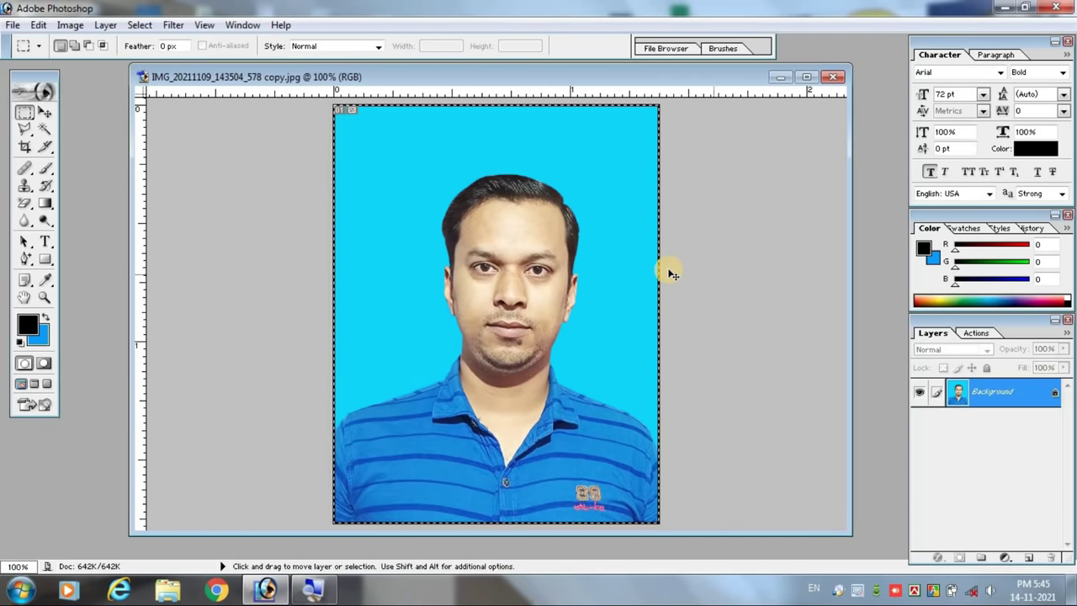
pyautogui.hotkey('ctrl', 'd')
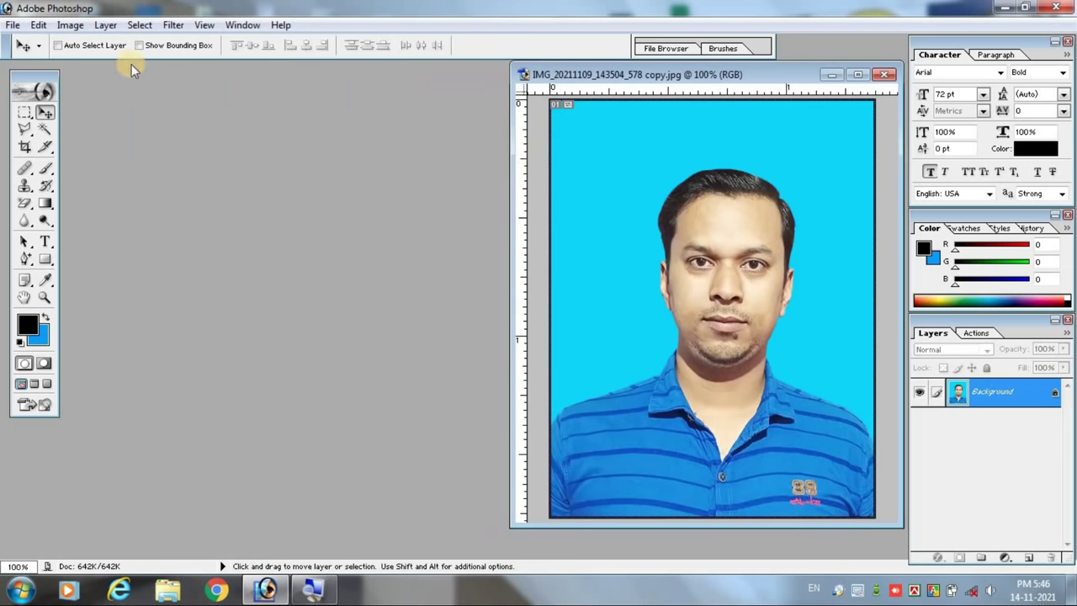
# Step: Create a new document from the A4 preset, 210 × 297 mm at 300 ppi
pyautogui.click(15, 26)
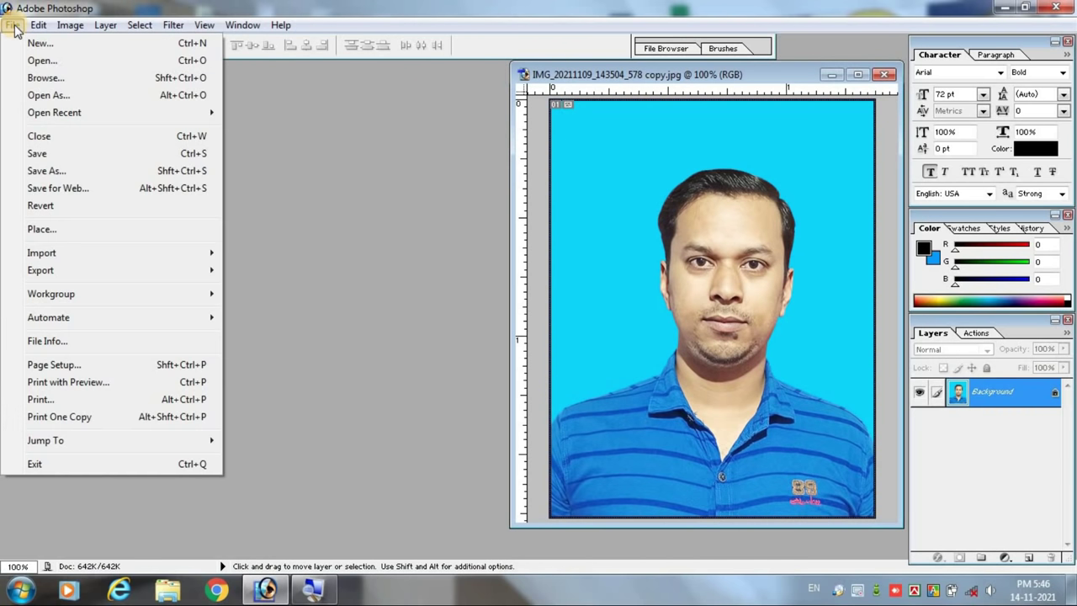
pyautogui.click(35, 43)
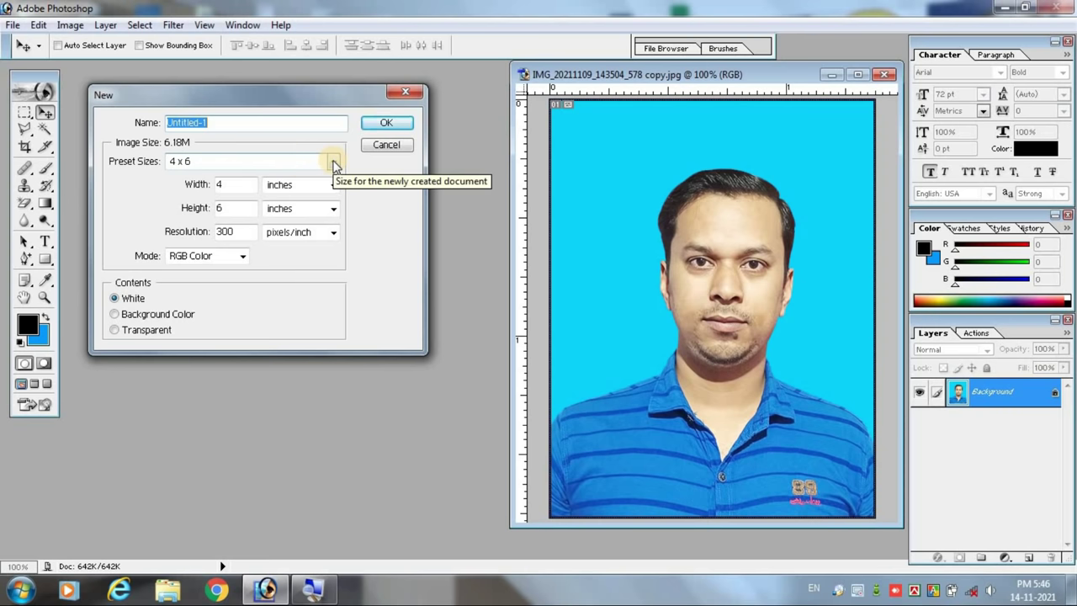
pyautogui.click(334, 162)
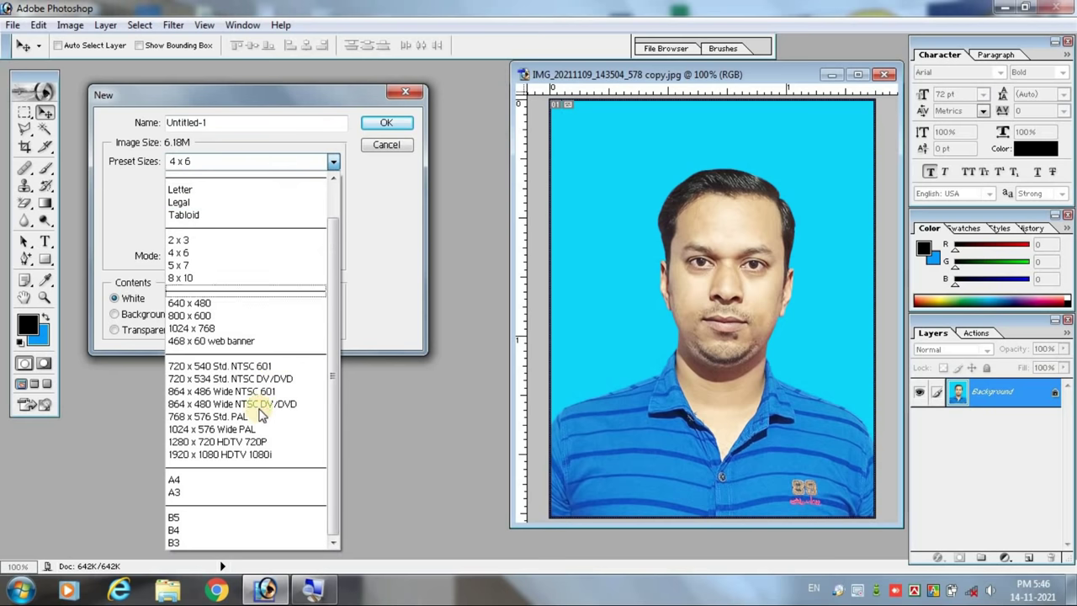
pyautogui.click(192, 479)
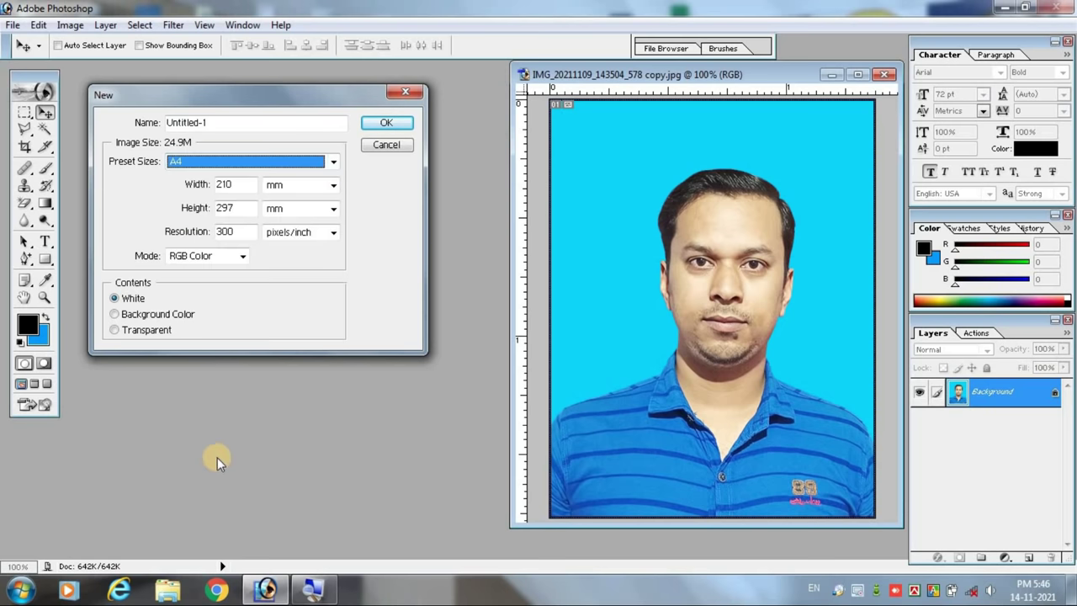
pyautogui.click(389, 126)
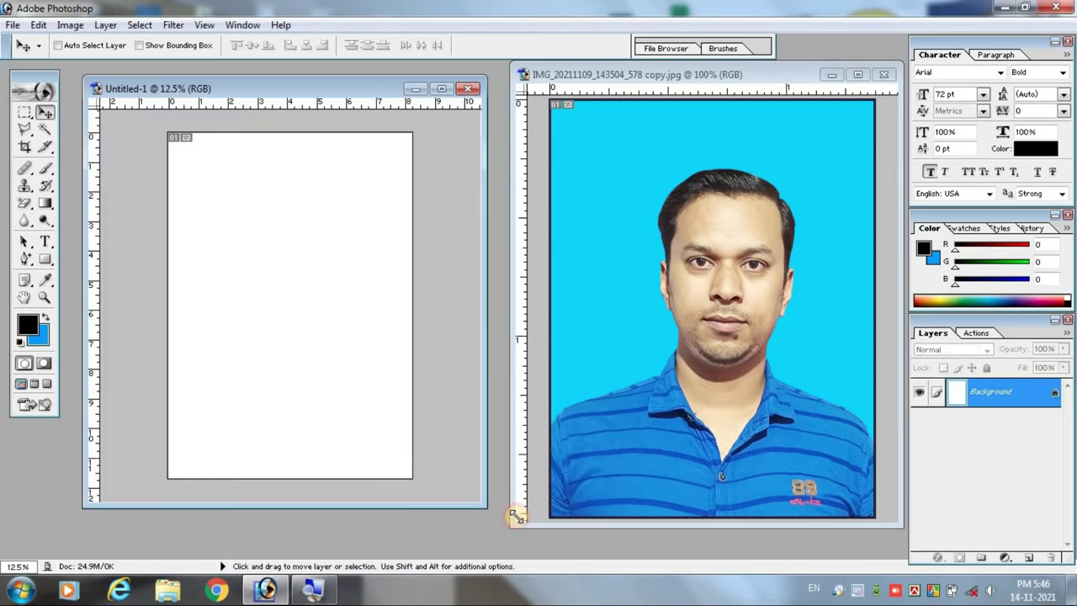
# Step: Resize and zoom the Untitled-1 window to show the full page, then drag the portrait onto it
pyautogui.moveTo(393, 482); pyautogui.dragTo(543, 529)
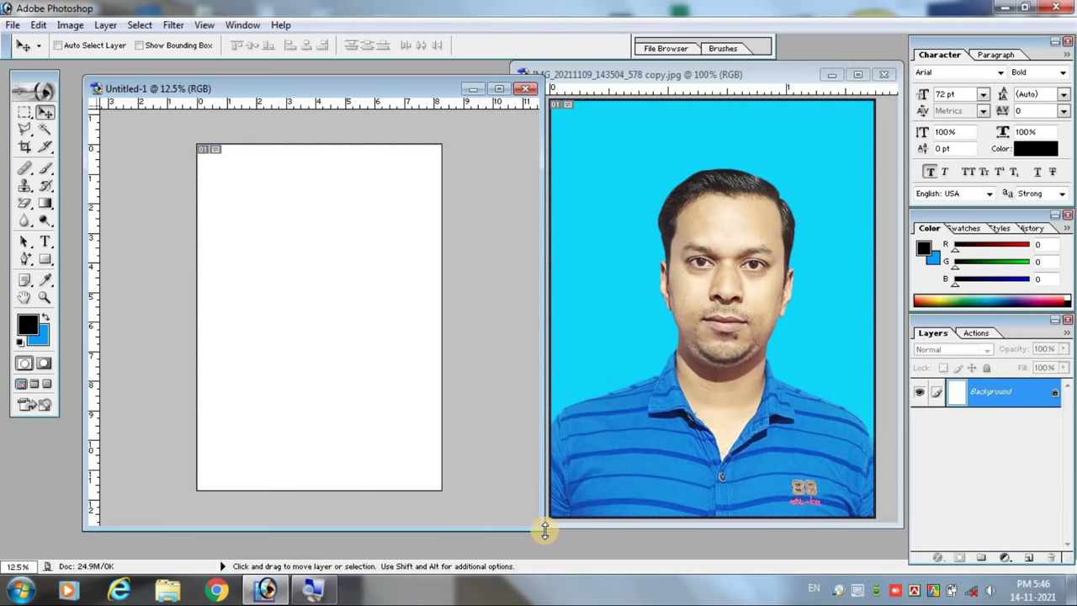
pyautogui.hotkey('ctrl', '+')
pyautogui.hotkey('ctrl', '+')
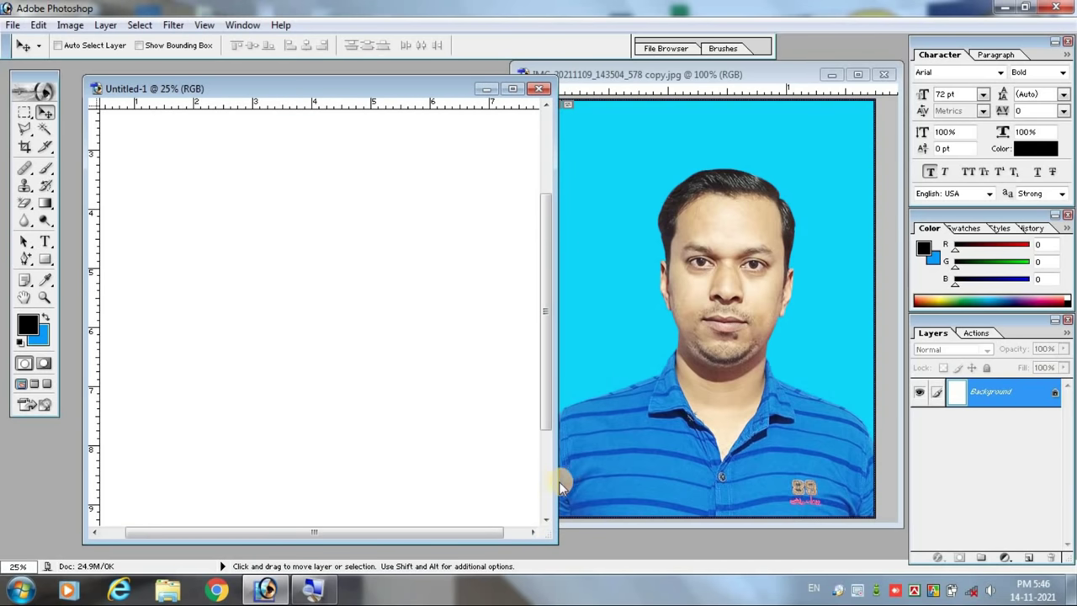
pyautogui.moveTo(560, 482); pyautogui.dragTo(655, 496)
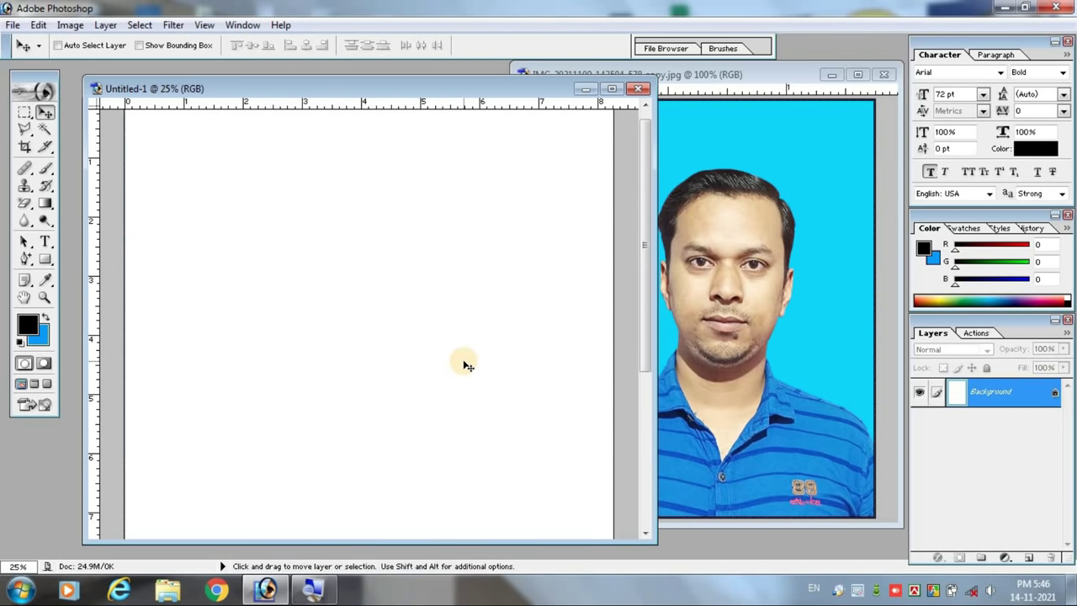
pyautogui.moveTo(432, 87); pyautogui.dragTo(415, 80)
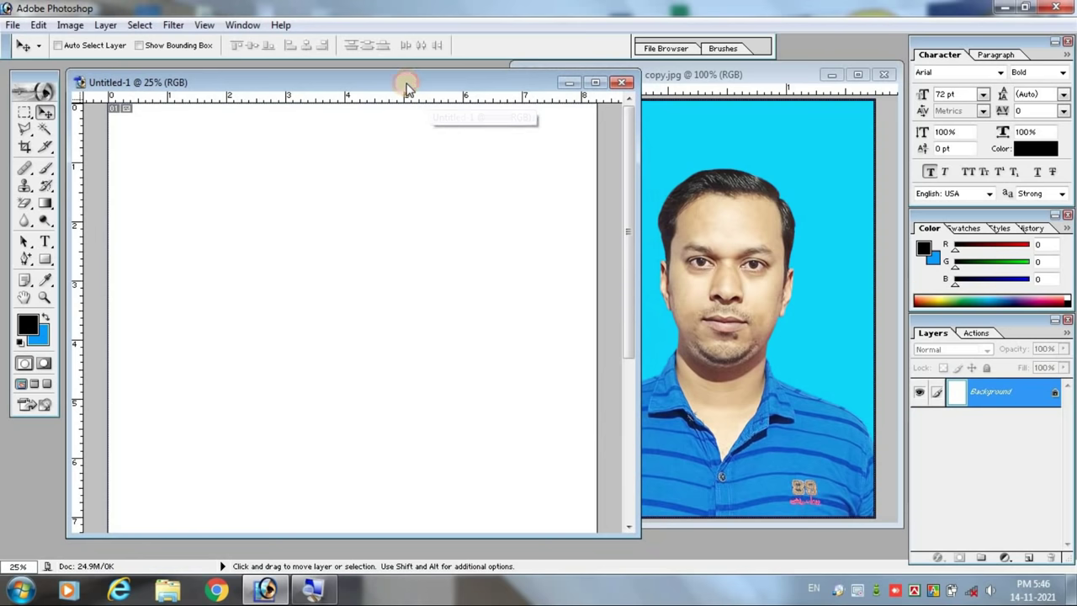
pyautogui.click(735, 274)
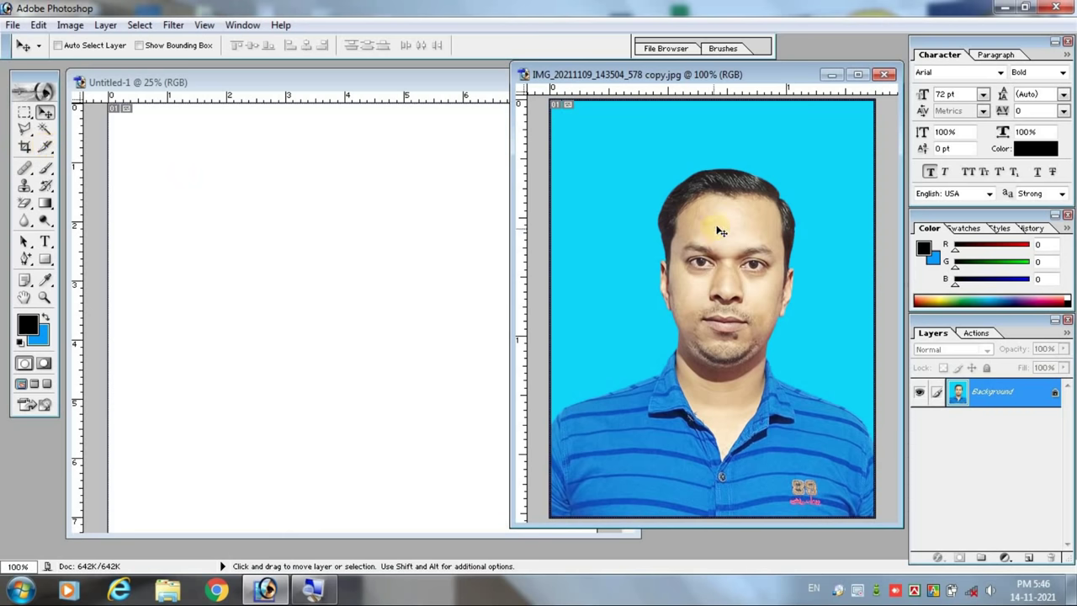
pyautogui.moveTo(721, 224)
pyautogui.mouseDown()
pyautogui.moveTo(497, 347)
pyautogui.moveTo(391, 317)
pyautogui.mouseUp()
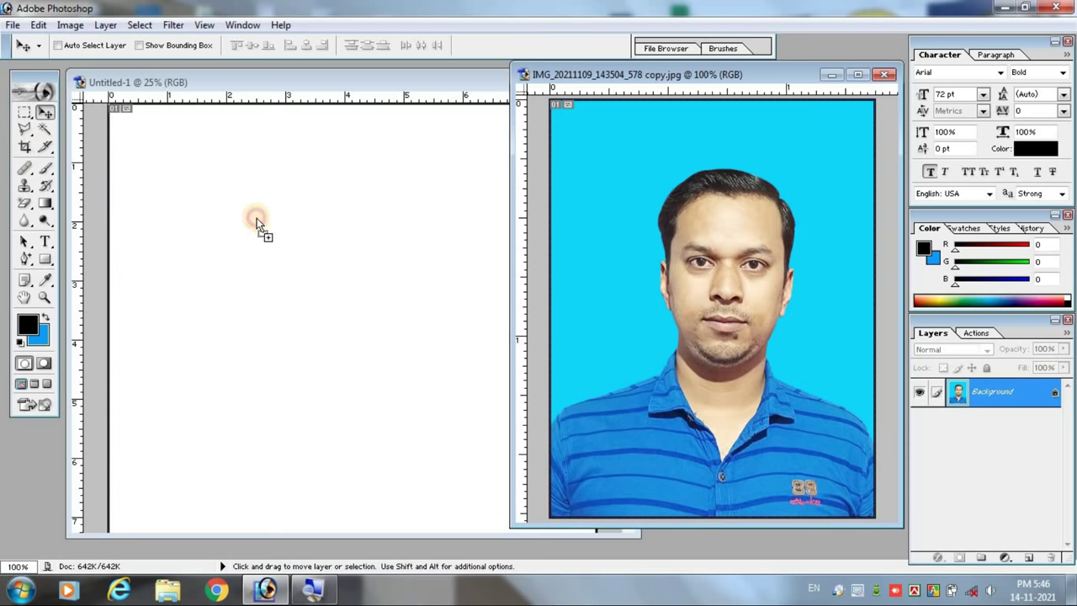
# Step: Place the portrait at the page's top-left and Alt-drag copies along the top row
pyautogui.moveTo(252, 215); pyautogui.dragTo(192, 209)
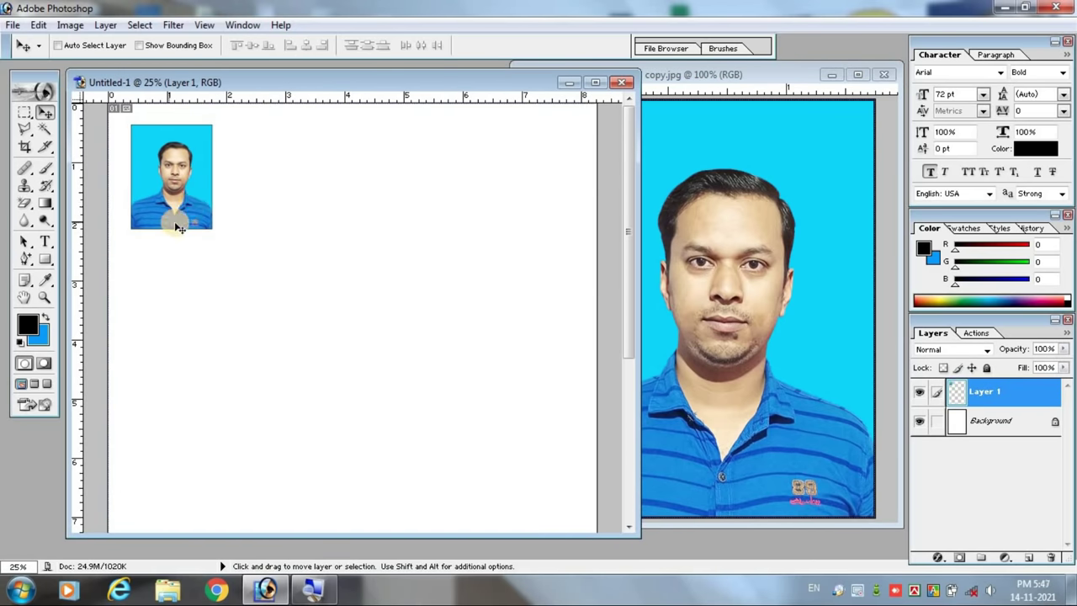
pyautogui.moveTo(172, 161); pyautogui.dragTo(357, 162)
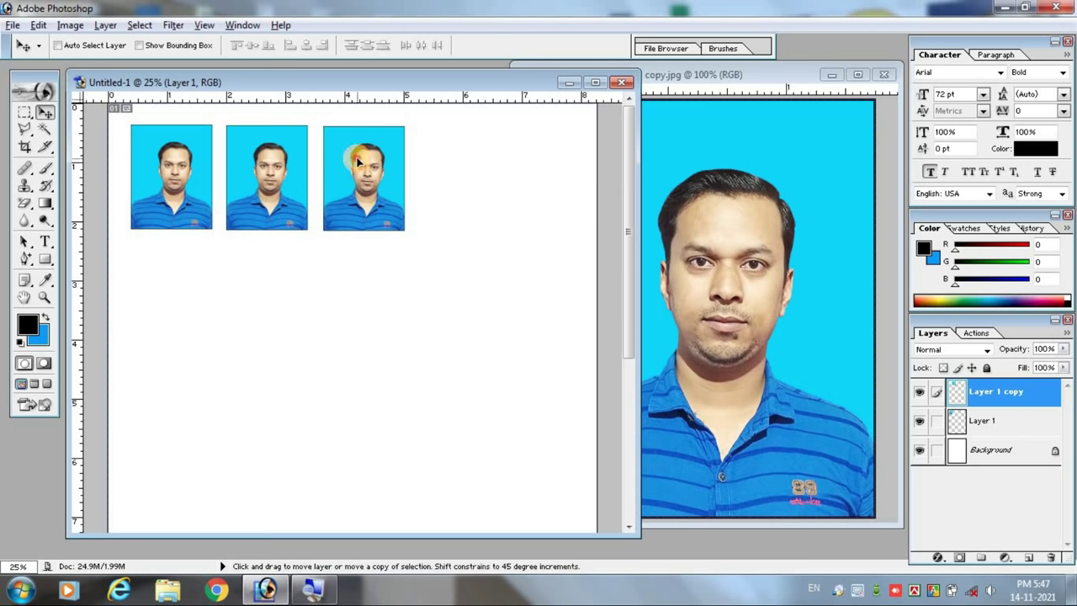
pyautogui.moveTo(358, 162); pyautogui.dragTo(542, 160)
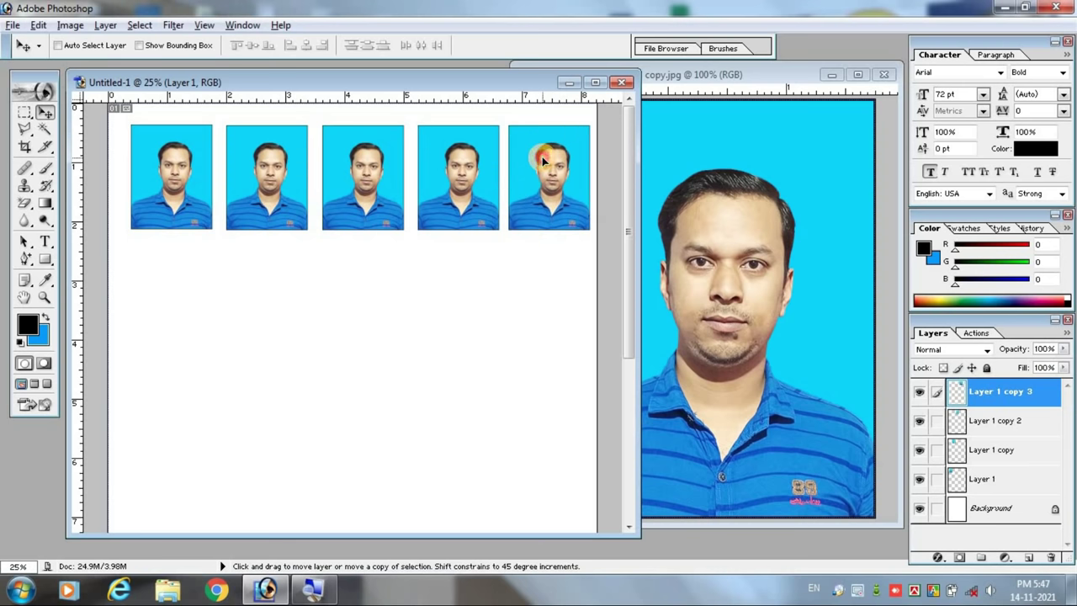
pyautogui.rightClick(168, 175)
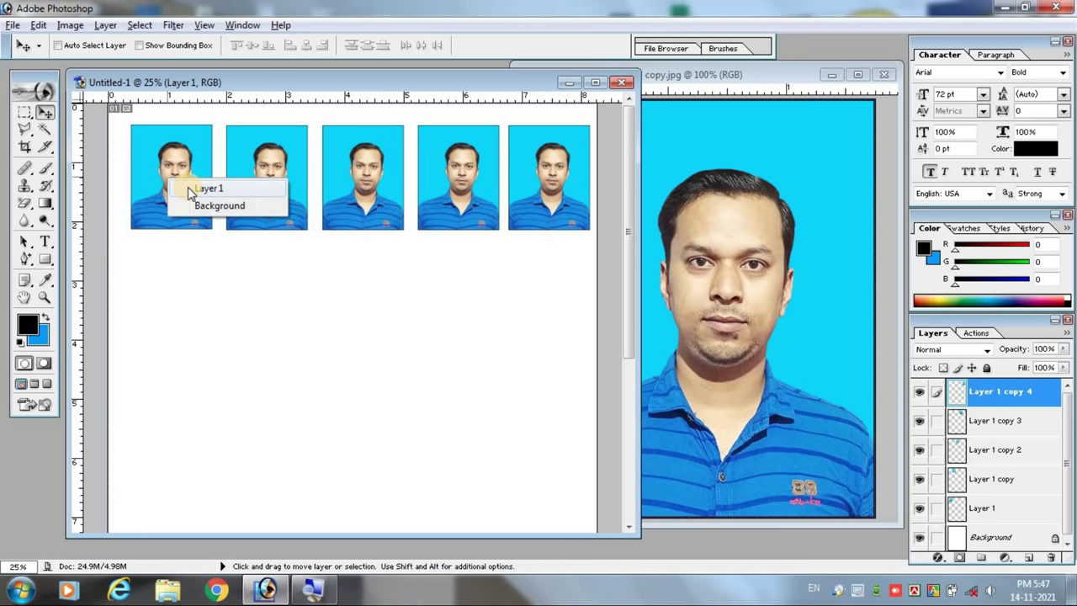
# Step: Select the first three portrait copies' layers and nudge them to even the spacing
pyautogui.click(192, 189)
pyautogui.moveTo(192, 188); pyautogui.dragTo(189, 189)
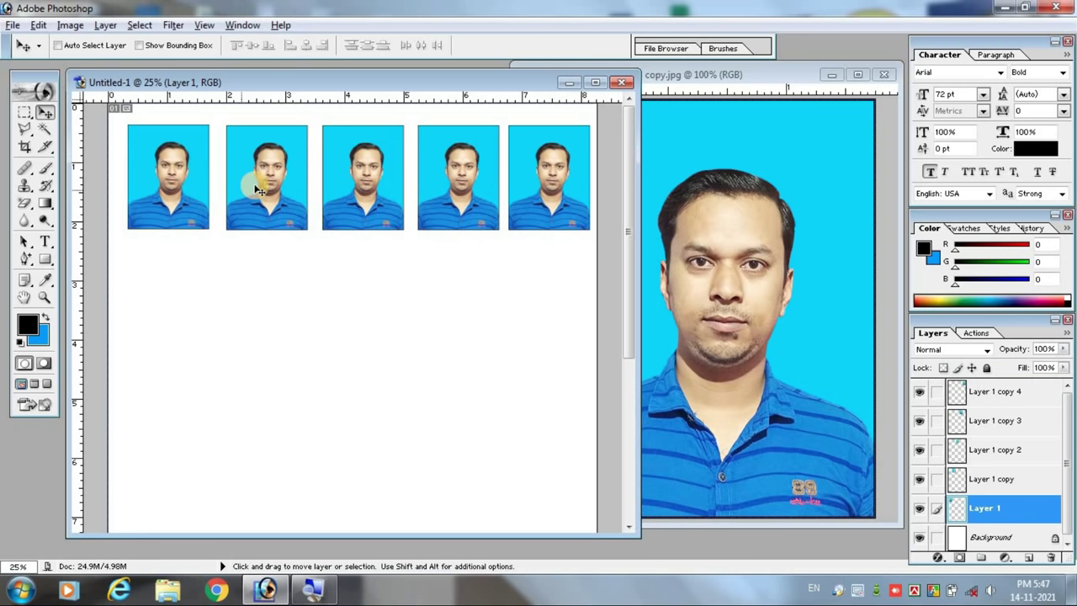
pyautogui.rightClick(286, 198)
pyautogui.click(308, 197)
pyautogui.moveTo(278, 202); pyautogui.dragTo(442, 202)
pyautogui.rightClick(354, 187)
pyautogui.click(395, 194)
# Step: Select the fourth and fifth copies and nudge each slightly left to equalise gaps
pyautogui.rightClick(450, 206)
pyautogui.click(450, 203)
pyautogui.moveTo(451, 205); pyautogui.dragTo(447, 204)
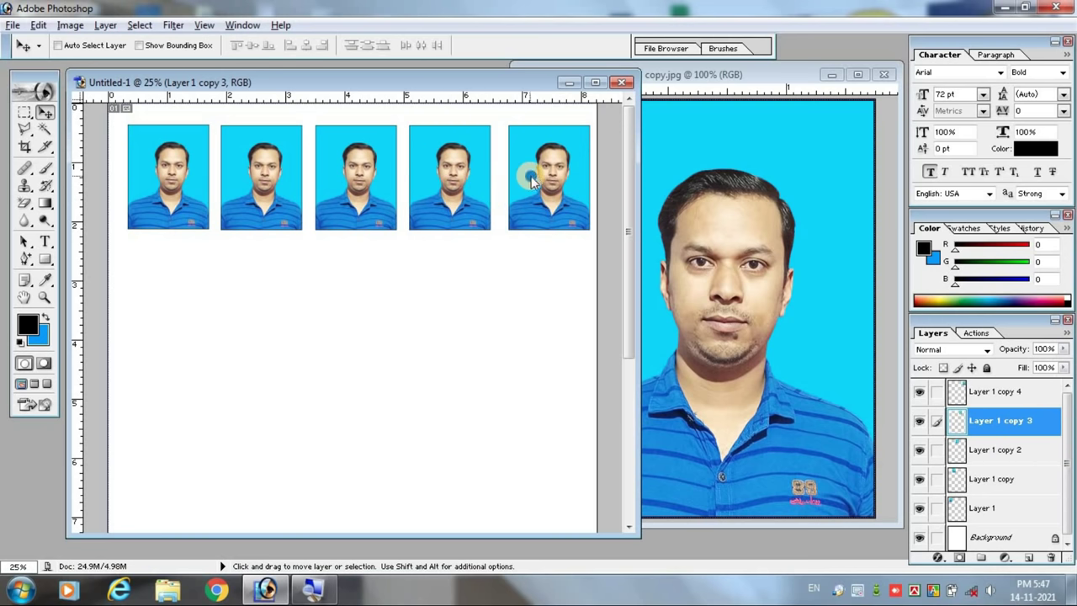
pyautogui.rightClick(556, 198)
pyautogui.click(559, 192)
pyautogui.moveTo(560, 195); pyautogui.dragTo(556, 198)
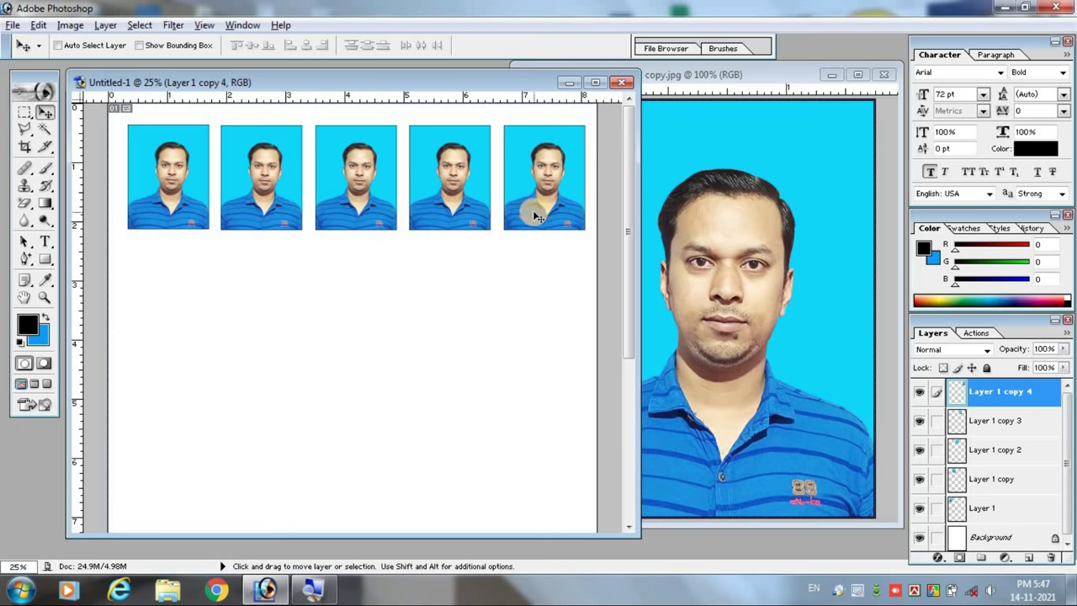
# Step: Merge the row with Ctrl+E and Alt-drag it down three times into four rows
pyautogui.hotkey('ctrl', 'e')
pyautogui.hotkey('ctrl', 'e')
pyautogui.hotkey('ctrl', 'e')
pyautogui.hotkey('ctrl', 'e')
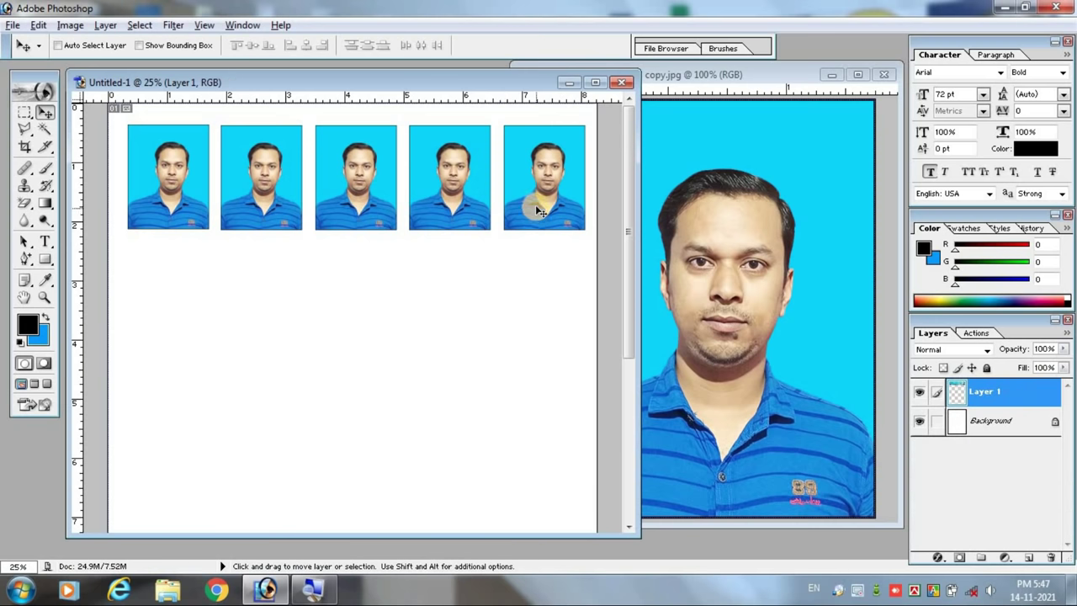
pyautogui.moveTo(519, 174); pyautogui.dragTo(518, 289)
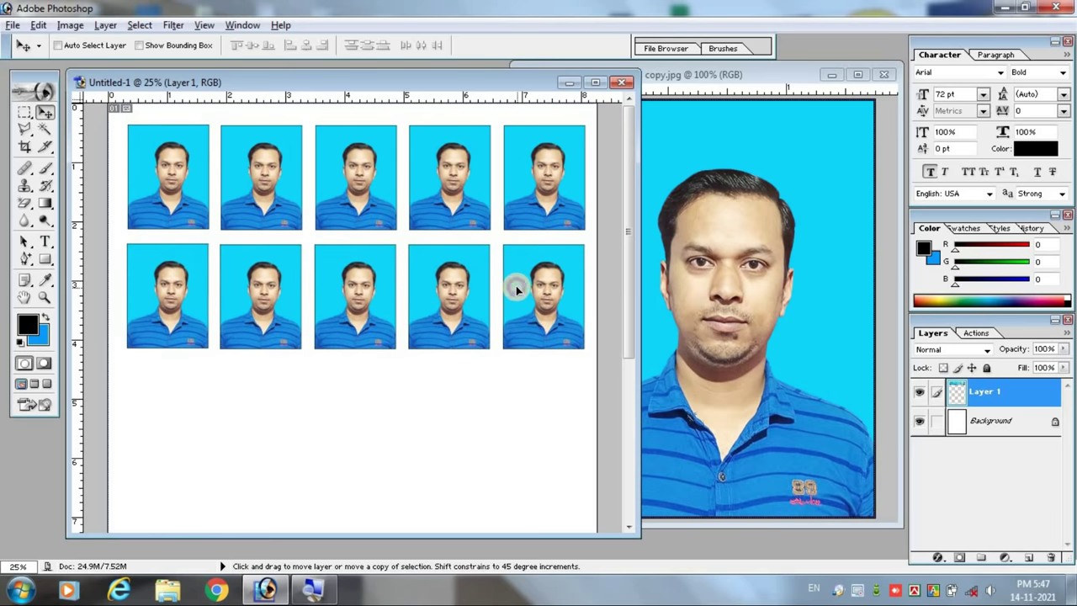
pyautogui.moveTo(517, 290)
pyautogui.mouseDown()
pyautogui.moveTo(516, 405)
pyautogui.moveTo(520, 397)
pyautogui.mouseUp()
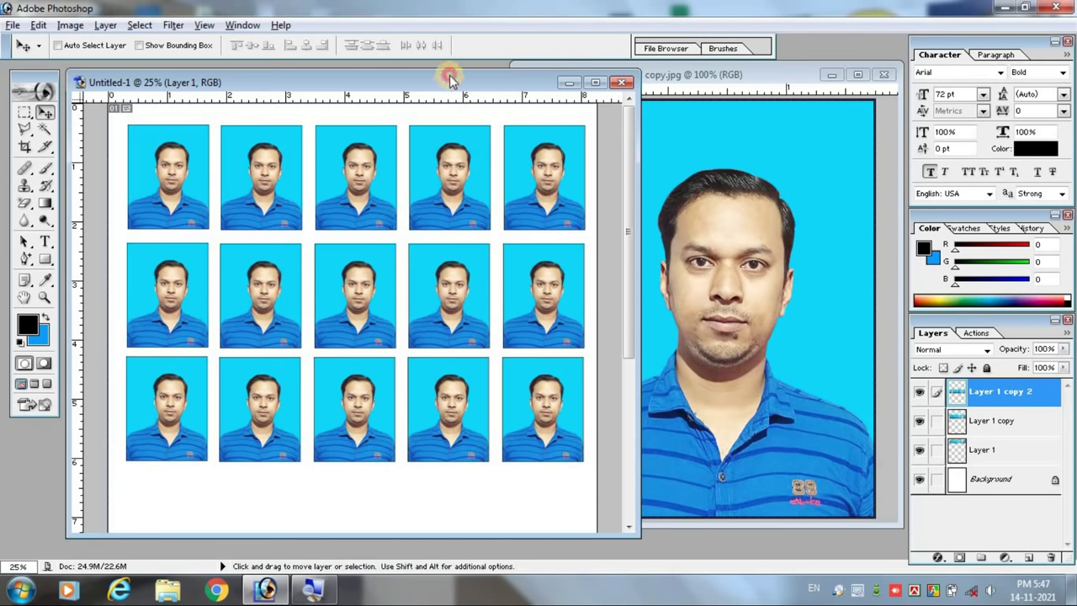
pyautogui.moveTo(450, 80); pyautogui.dragTo(447, 68)
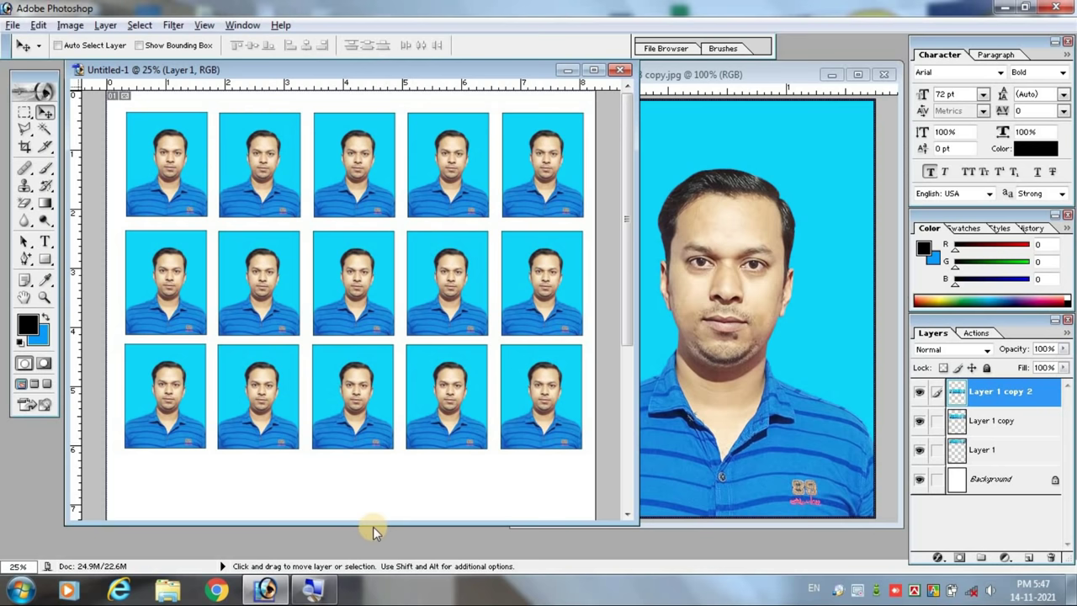
pyautogui.moveTo(373, 521); pyautogui.dragTo(374, 555)
pyautogui.moveTo(452, 385); pyautogui.dragTo(456, 490)
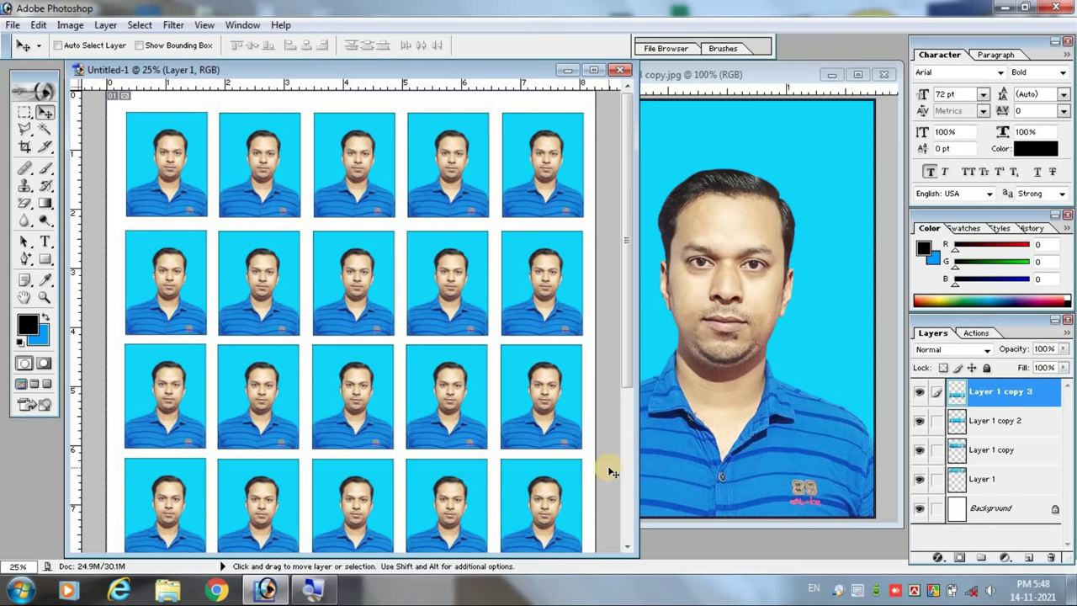